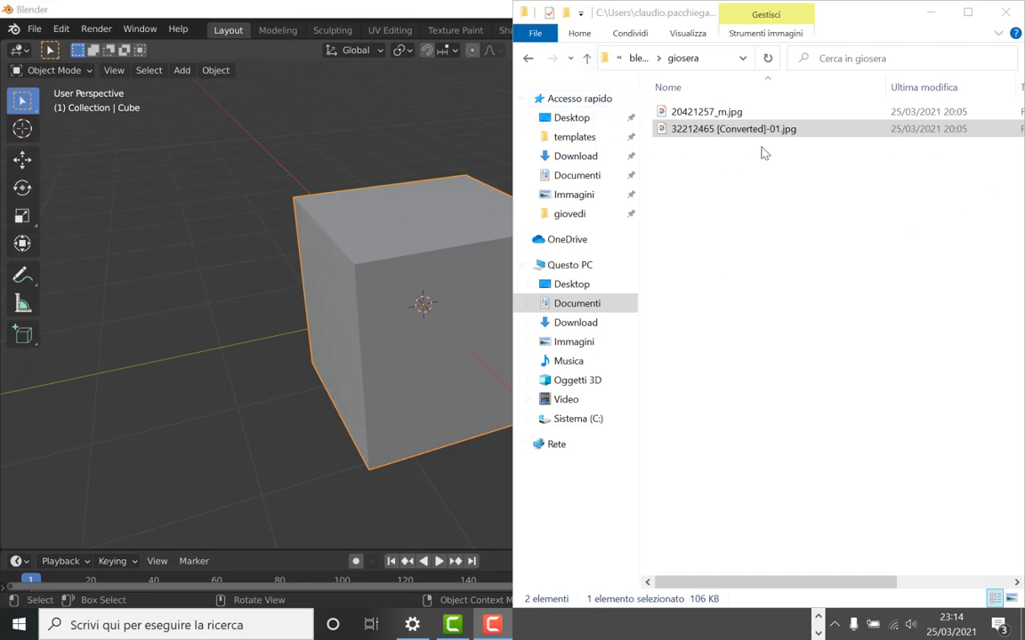
Preview the leaf 20421257_m.jpg and blue paint JPGs, then snap the giosera folder right
left_click_drag(869, 19, 707, 20)
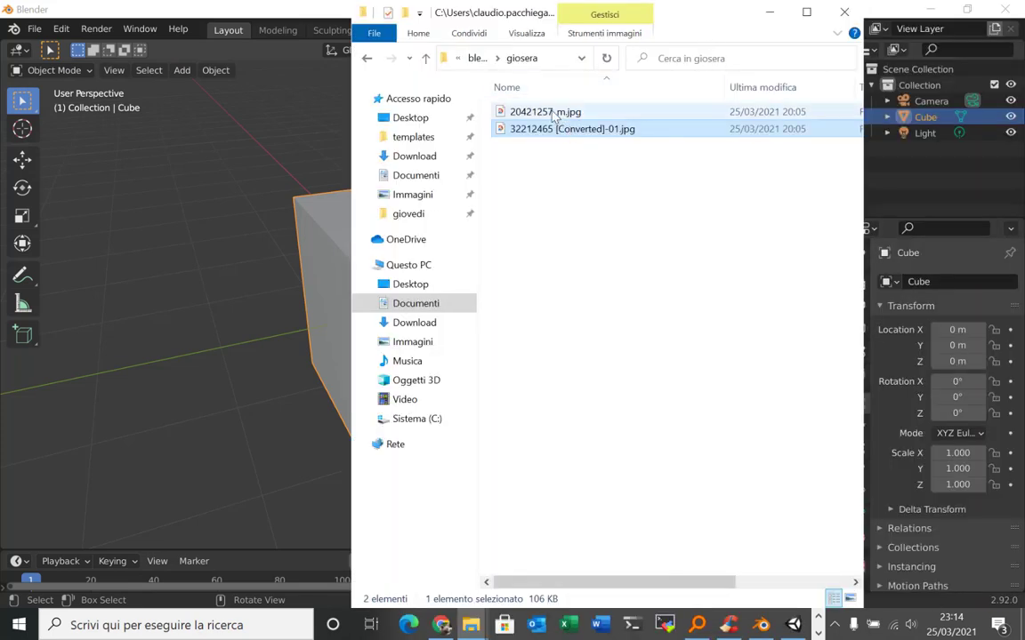
left_click(561, 114)
double_click(562, 114)
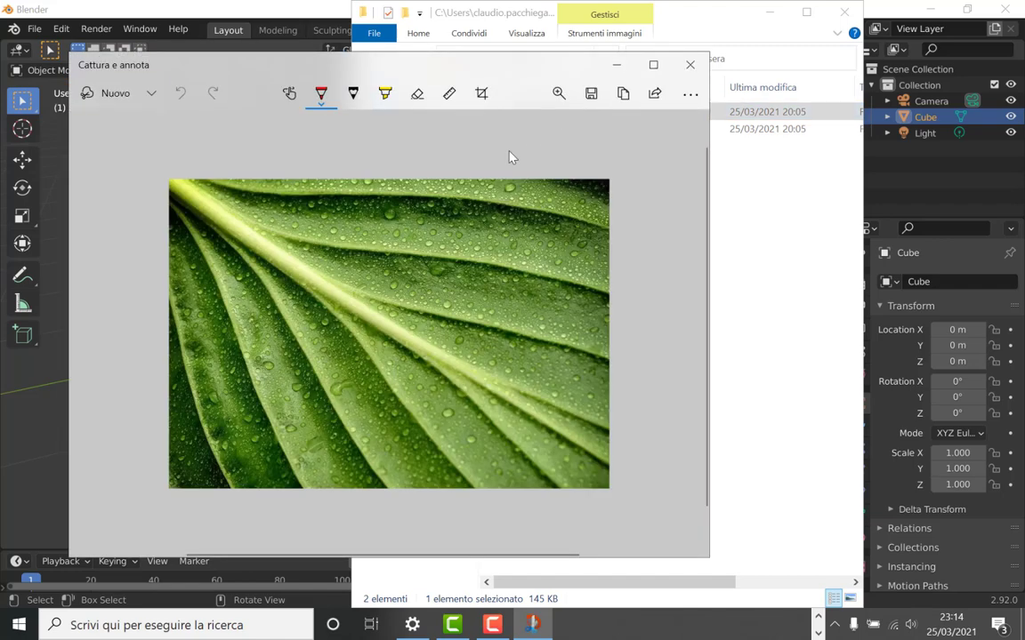
left_click(688, 61)
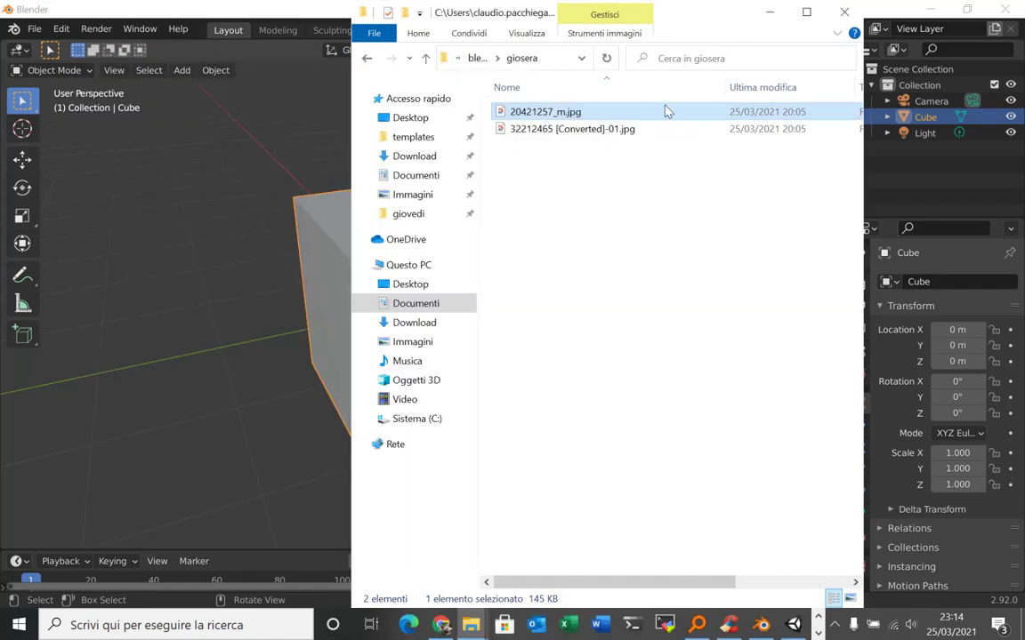
double_click(584, 131)
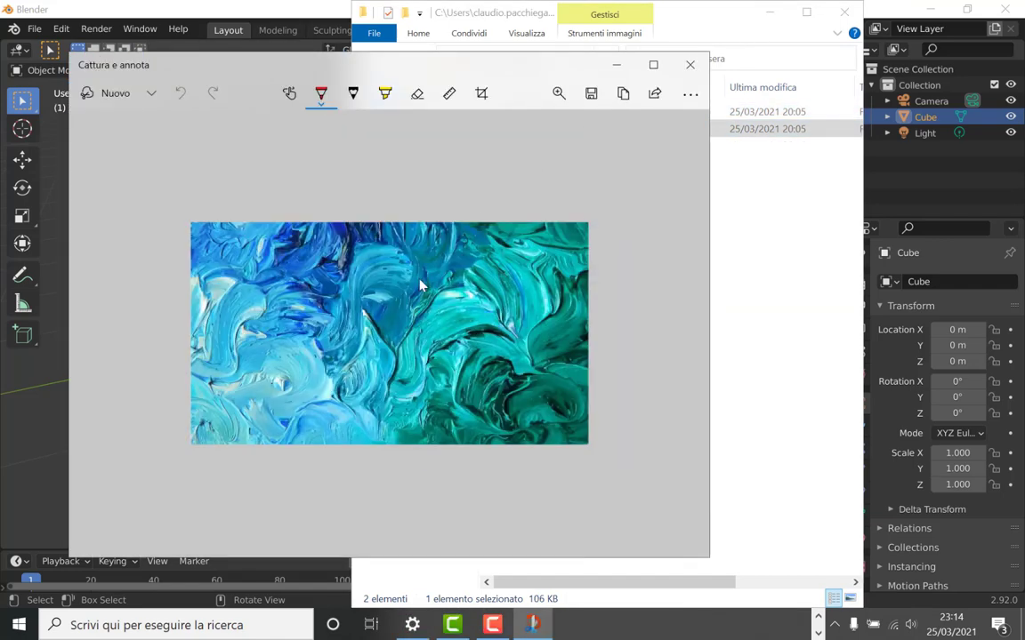
left_click(690, 65)
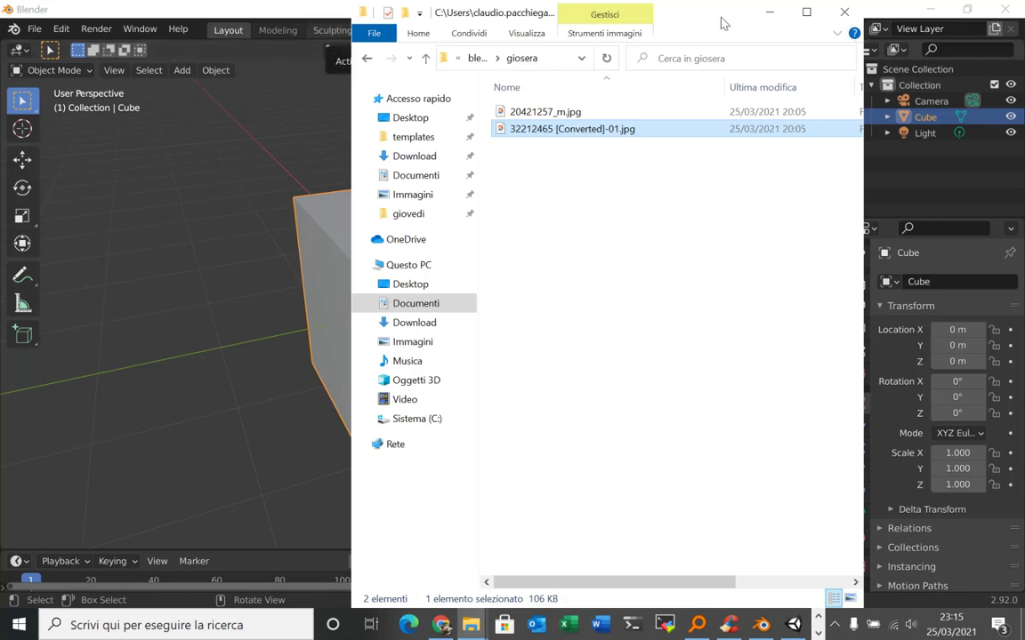
left_click_drag(721, 24, 1023, 36)
Snap Blender to the left half and add a UV sphere from the Shift+A Mesh menu
left_click(120, 196)
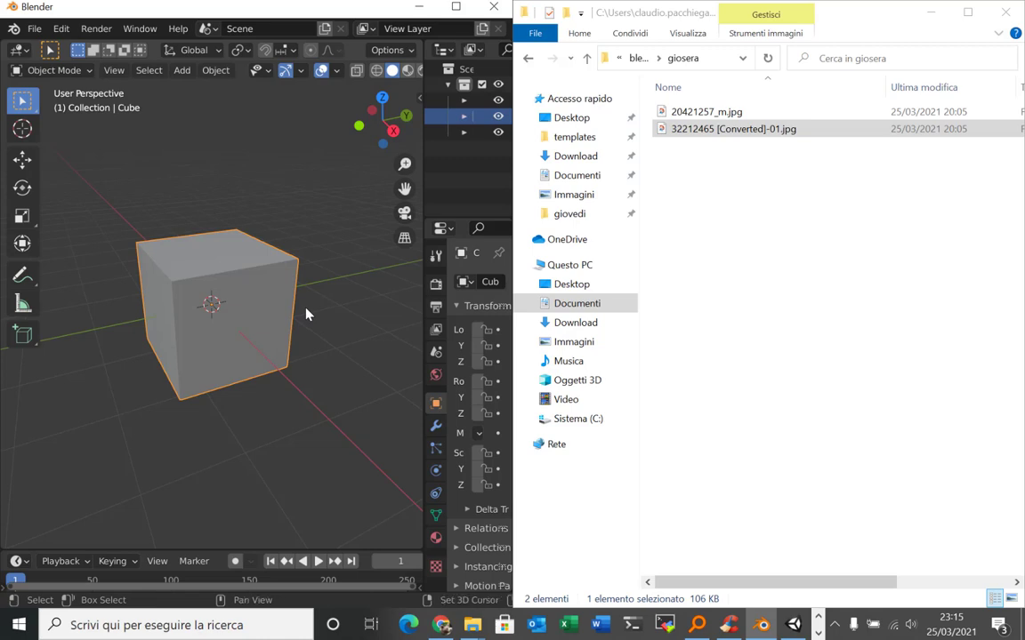
key("shift+a")
mouse_move(305, 309)
mouse_move(297, 287)
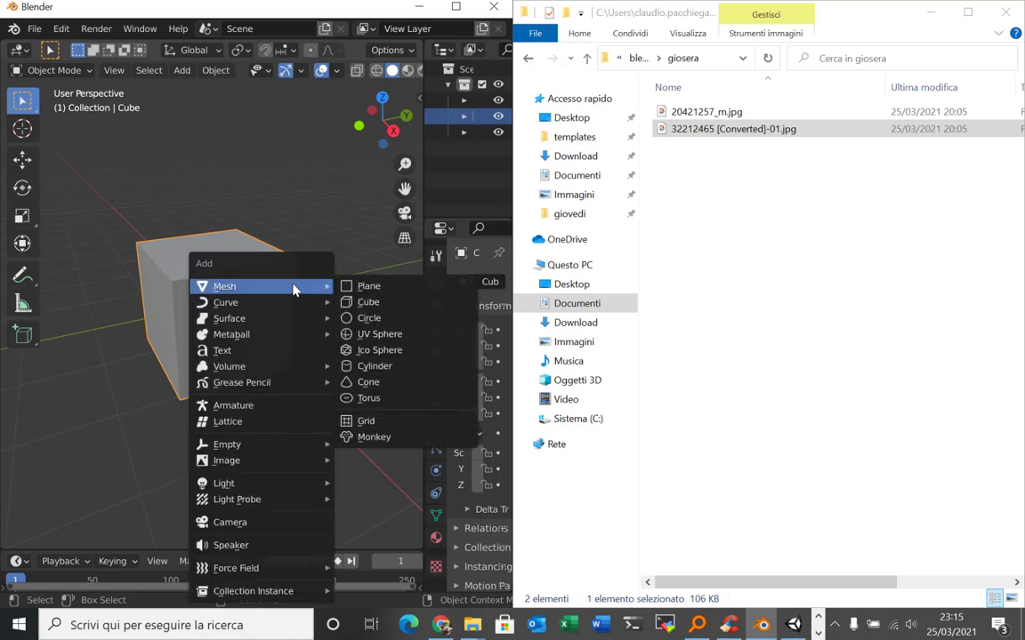
left_click(379, 336)
Move the new sphere to sit just right of the cube
key("g")
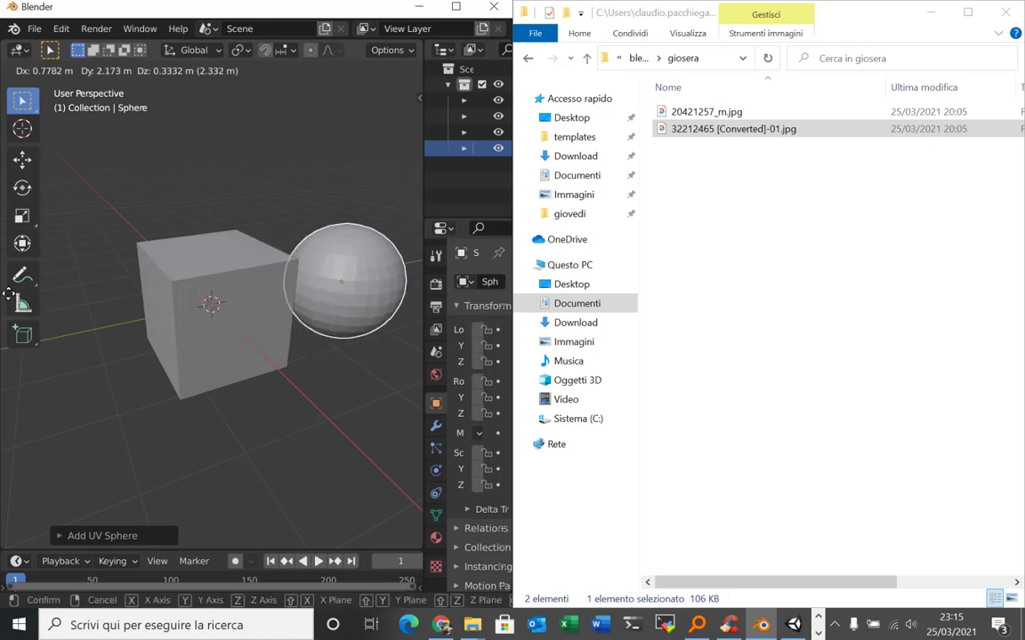
left_click(59, 334)
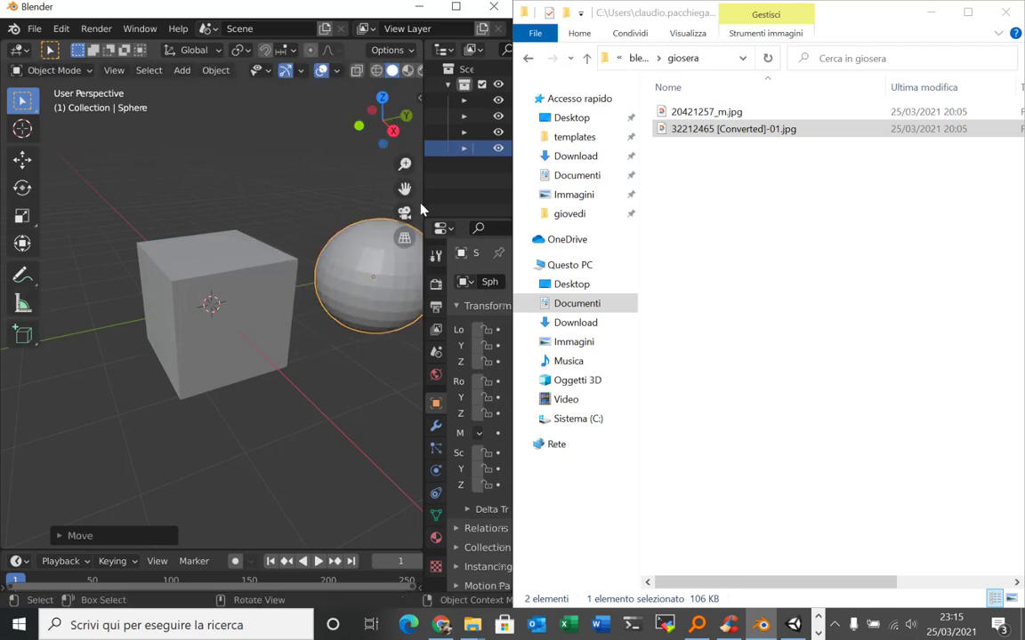
scroll(420, 229, "down", 1)
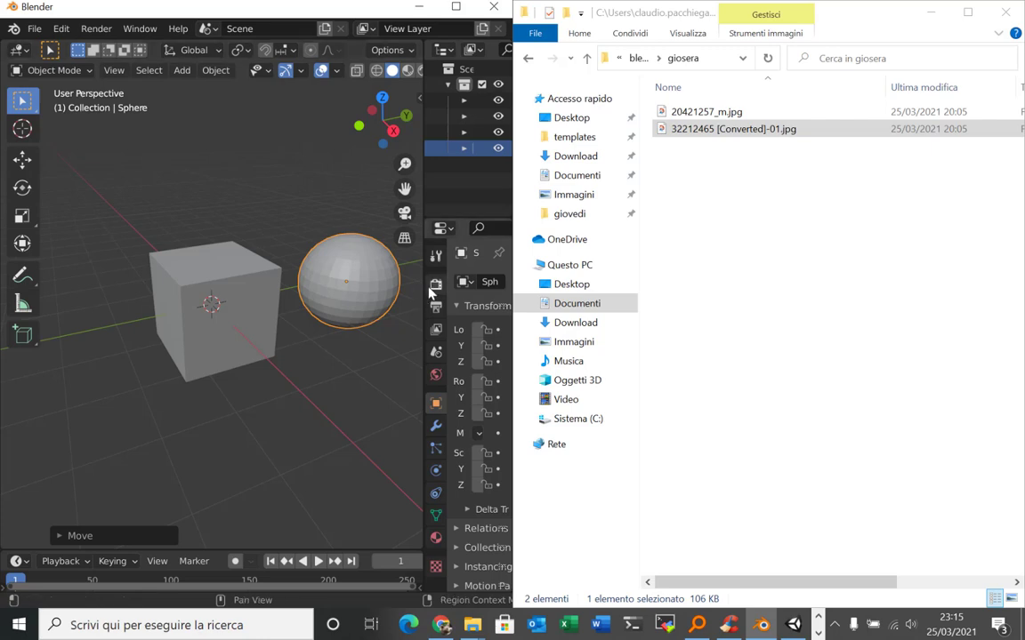
Widen the side panels beside the 3D viewport and maximise the Blender window
left_click_drag(421, 284, 328, 285)
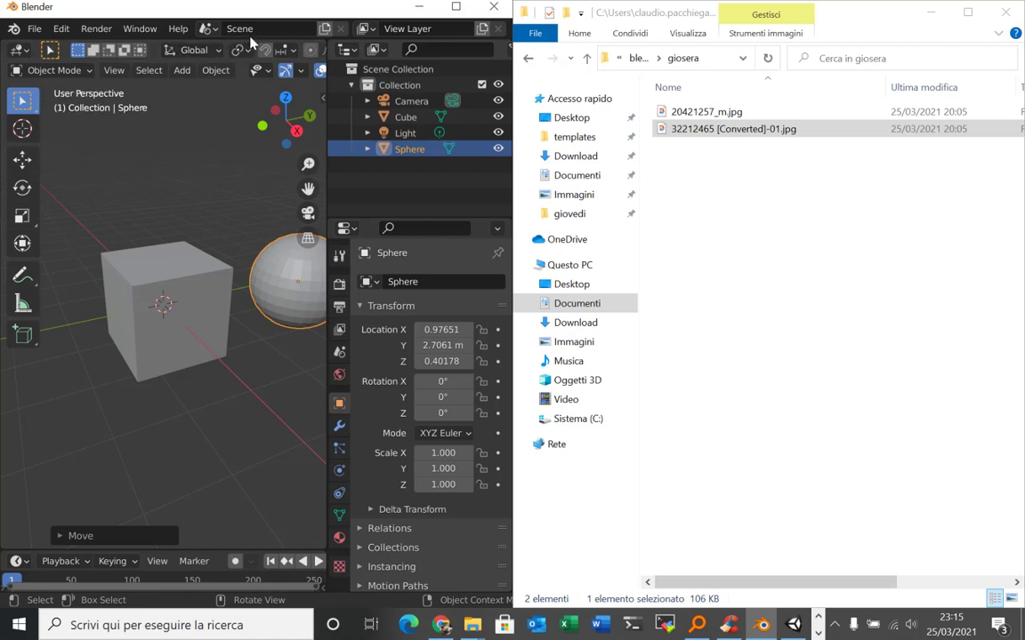
left_click(207, 28)
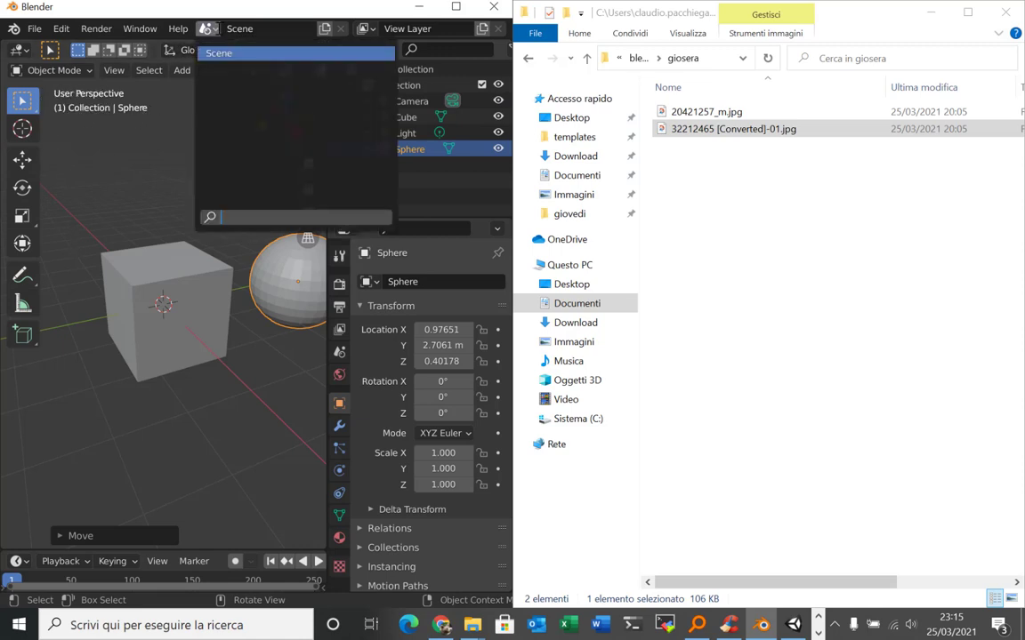
left_click(206, 28)
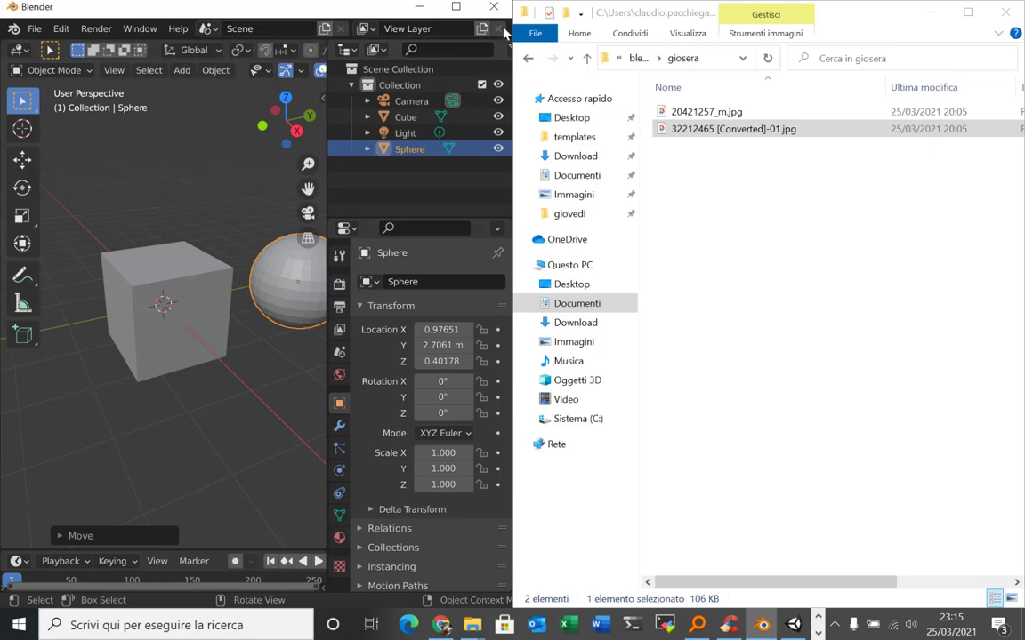
left_click(454, 9)
Switch to the UV Editing workspace and bring up the giosera folder window
left_click(393, 31)
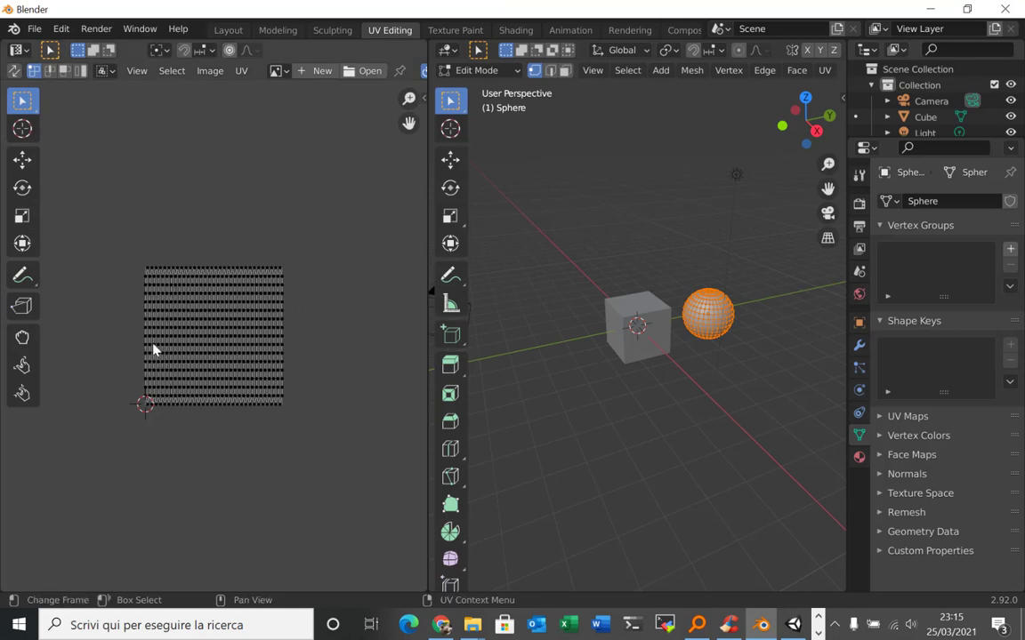
left_click(472, 626)
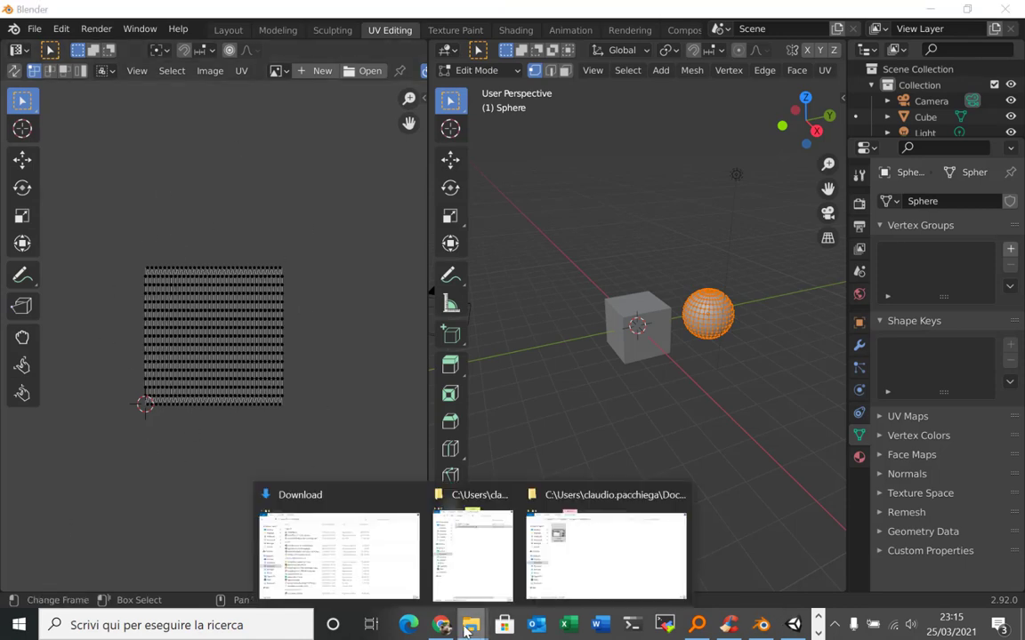
left_click(476, 557)
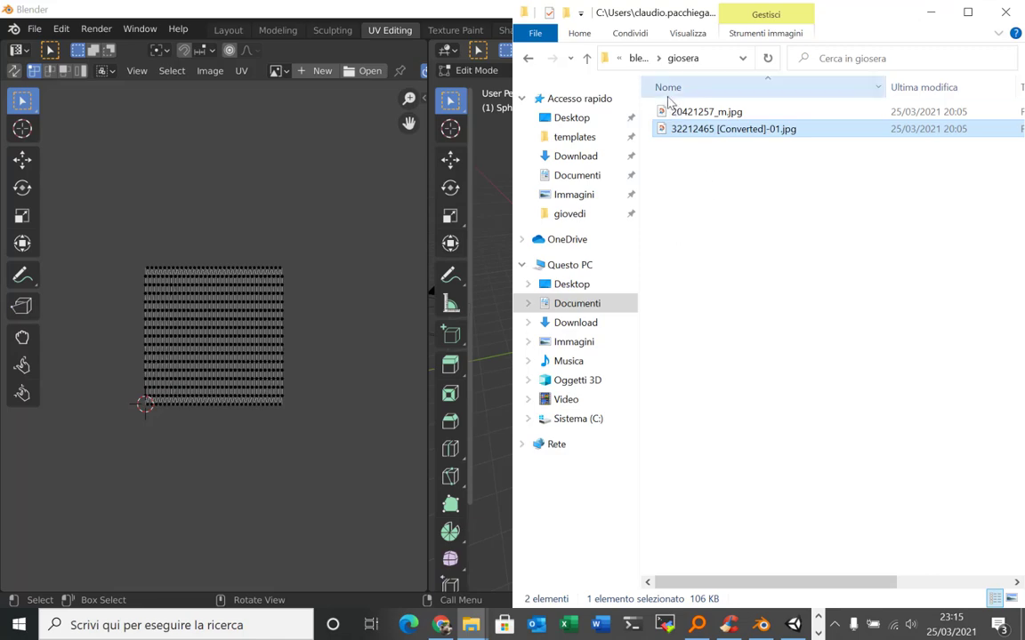
Drag the leaf and blue paint JPGs into the UV editor, leaving the blue paint image shown
left_click_drag(728, 116, 217, 205)
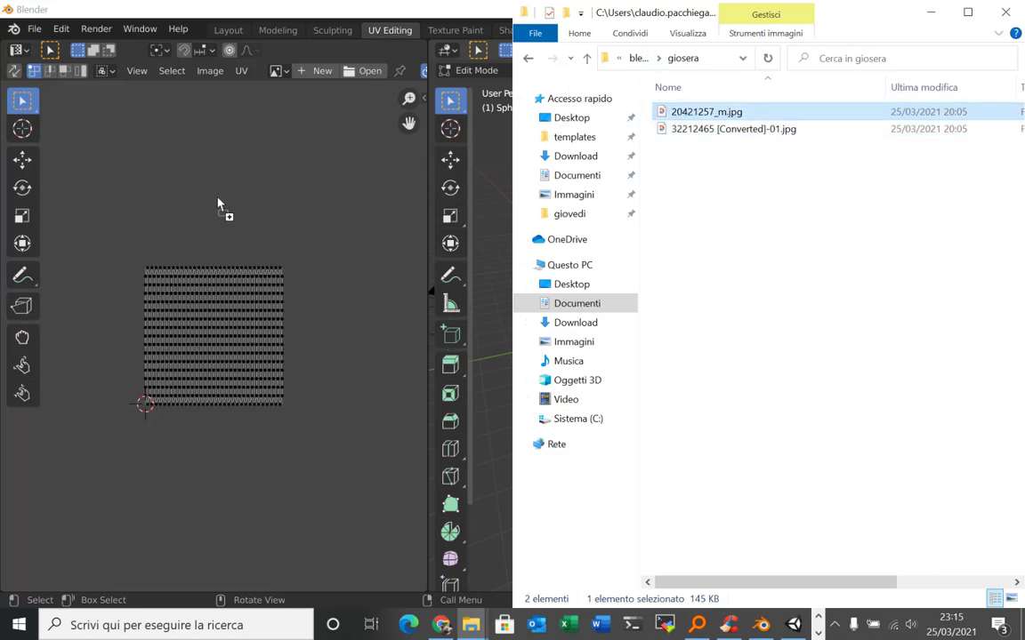
left_click_drag(190, 267, 191, 267)
left_click_drag(725, 129, 245, 324)
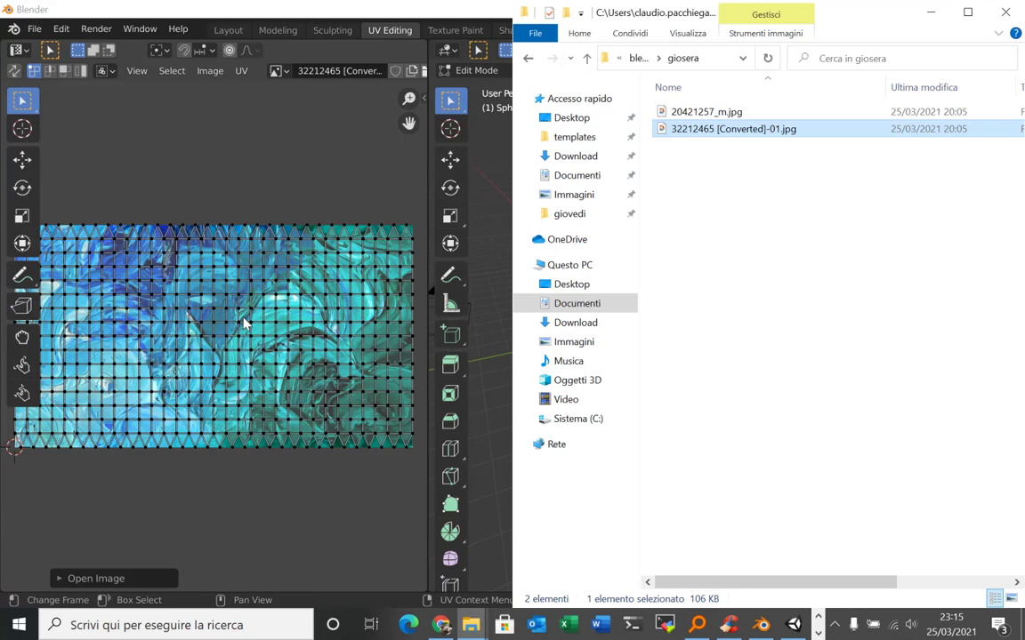
left_click(283, 71)
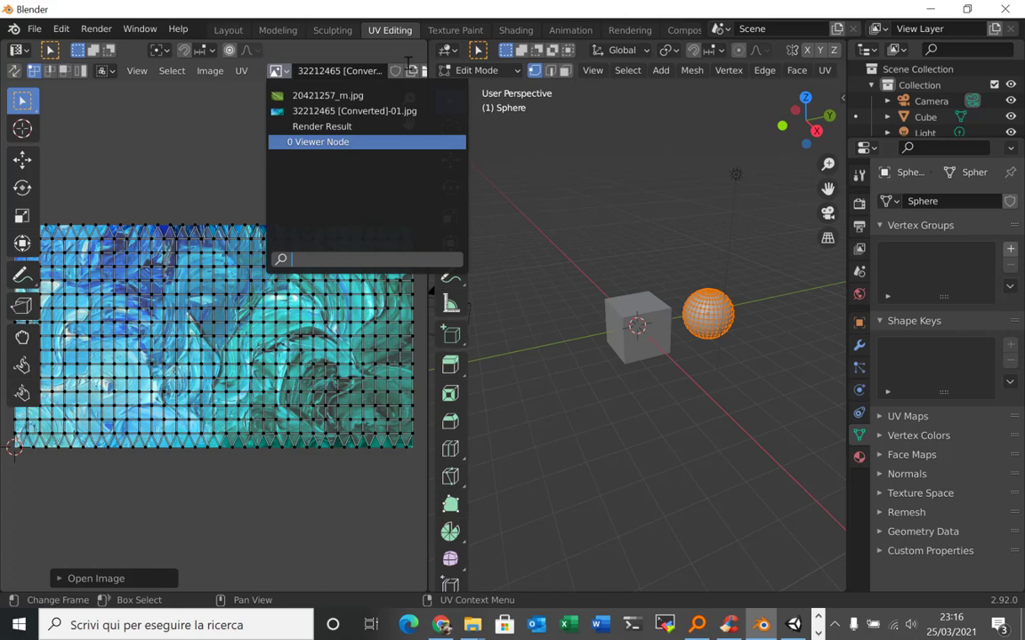
left_click(98, 177)
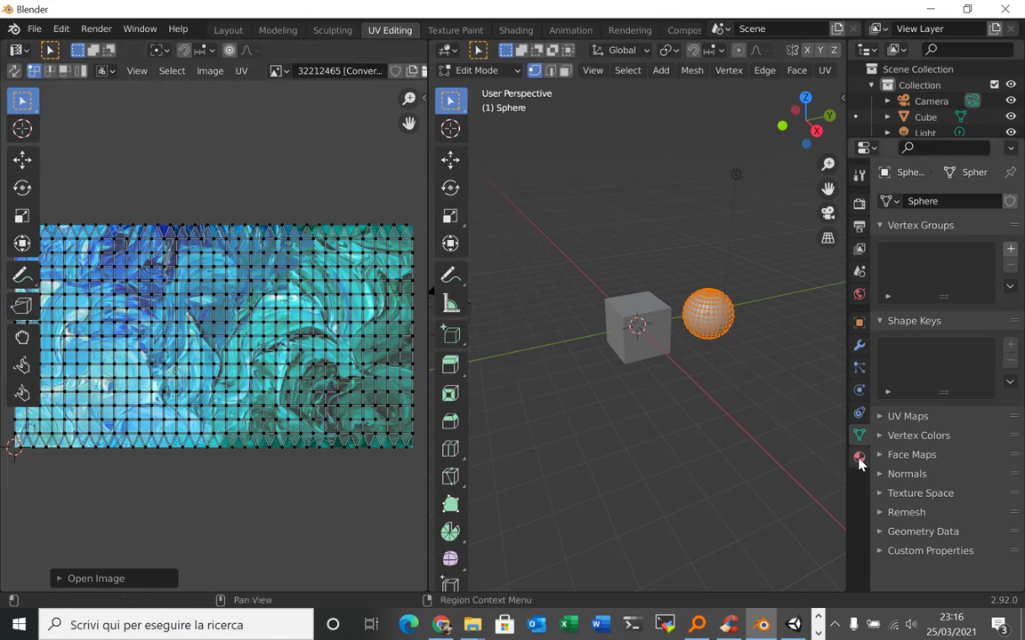
Give the sphere a new material whose Base Color is the 32212465 blue paint image texture
left_click(859, 459)
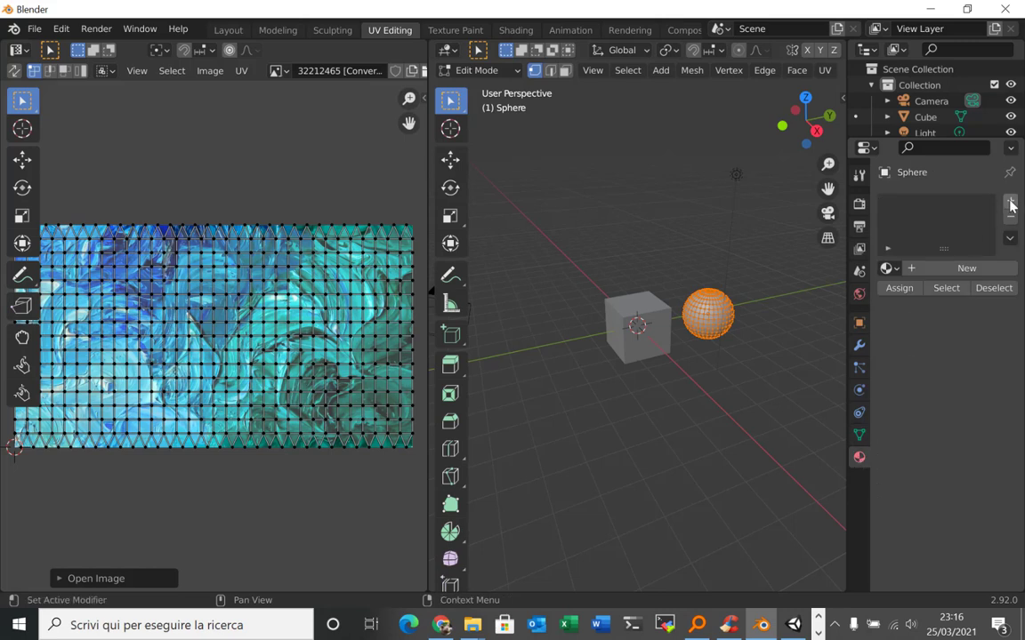
left_click(1010, 201)
left_click(948, 267)
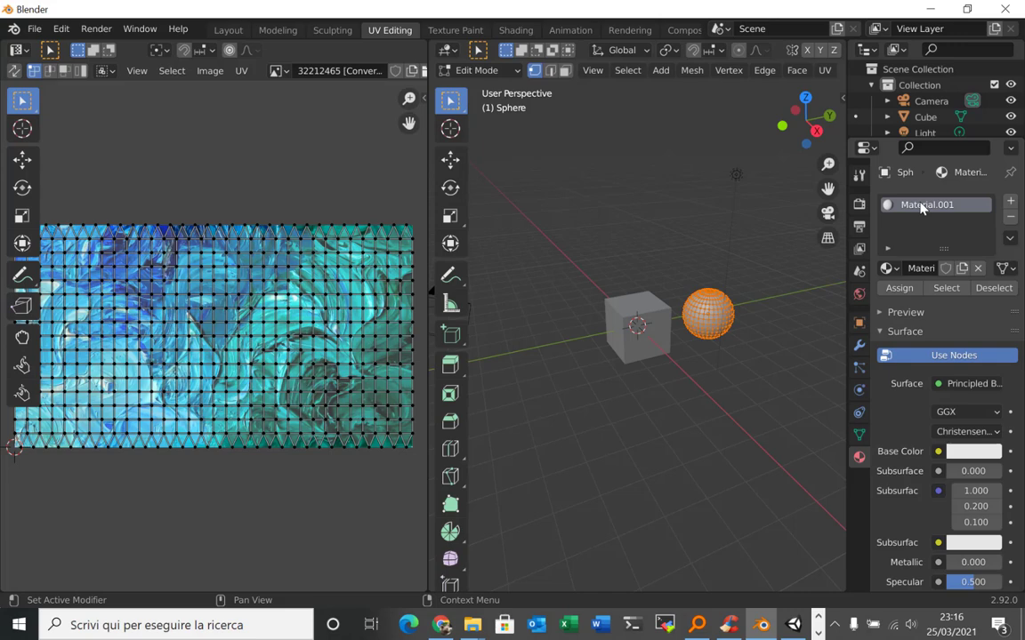
left_click(938, 452)
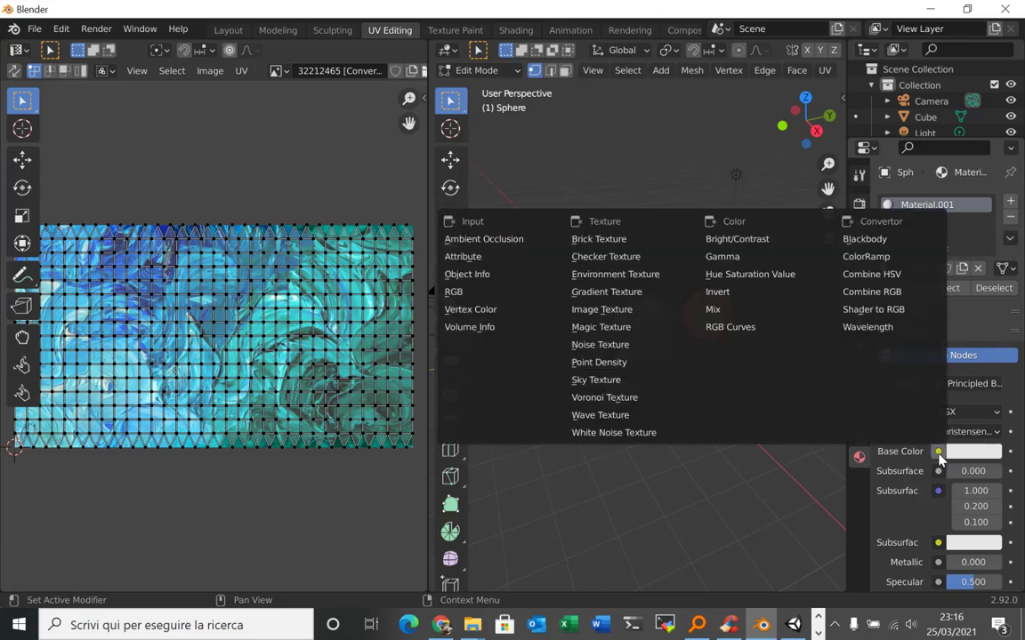
left_click(604, 313)
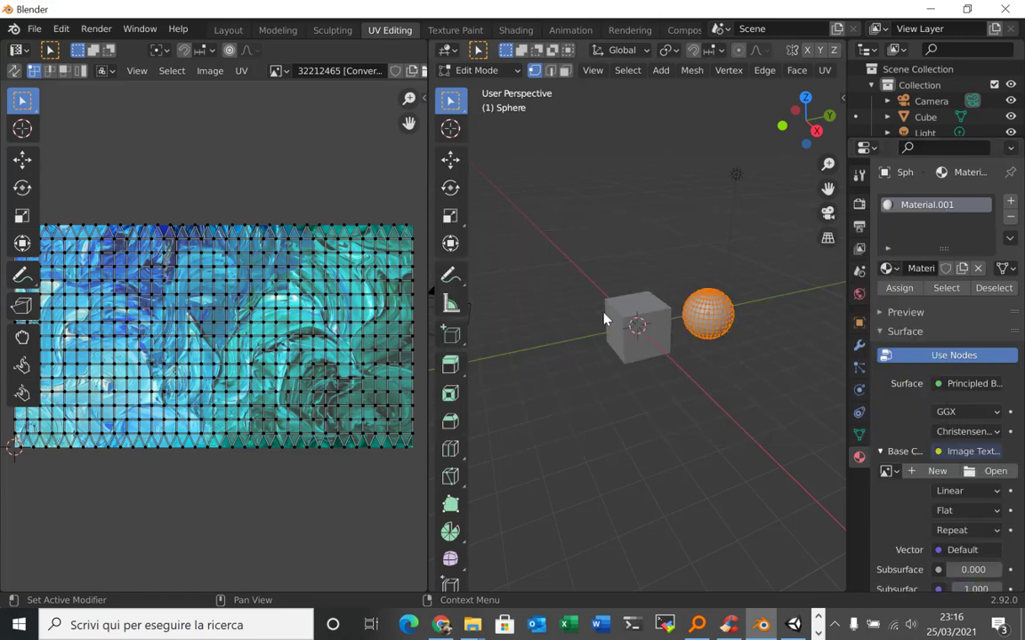
left_click(890, 473)
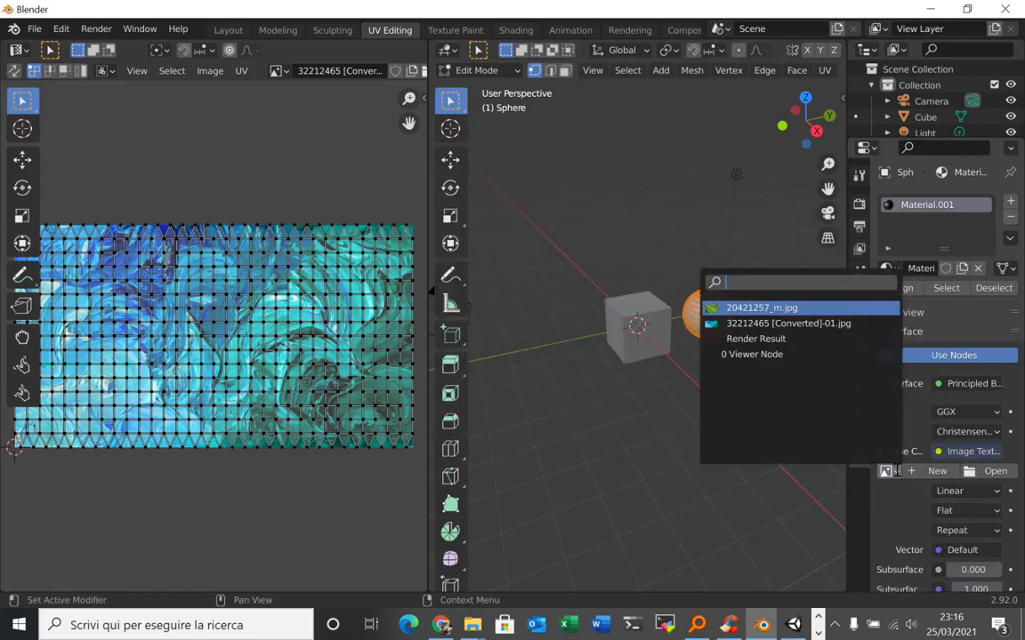
left_click(763, 324)
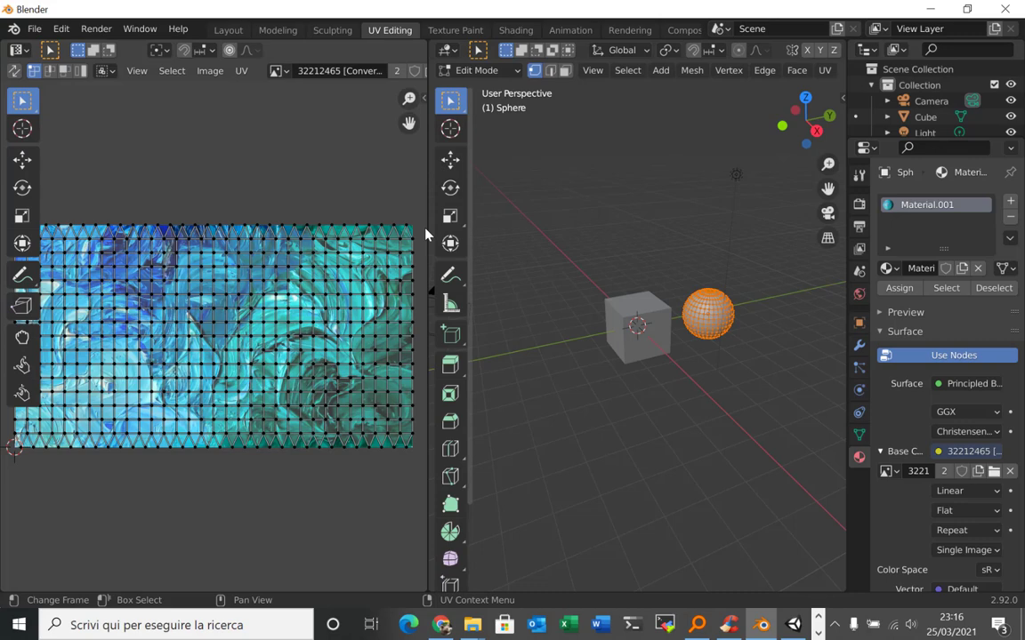
Preview the textured sphere in Material Preview and return to Object Mode
left_click_drag(428, 230, 222, 230)
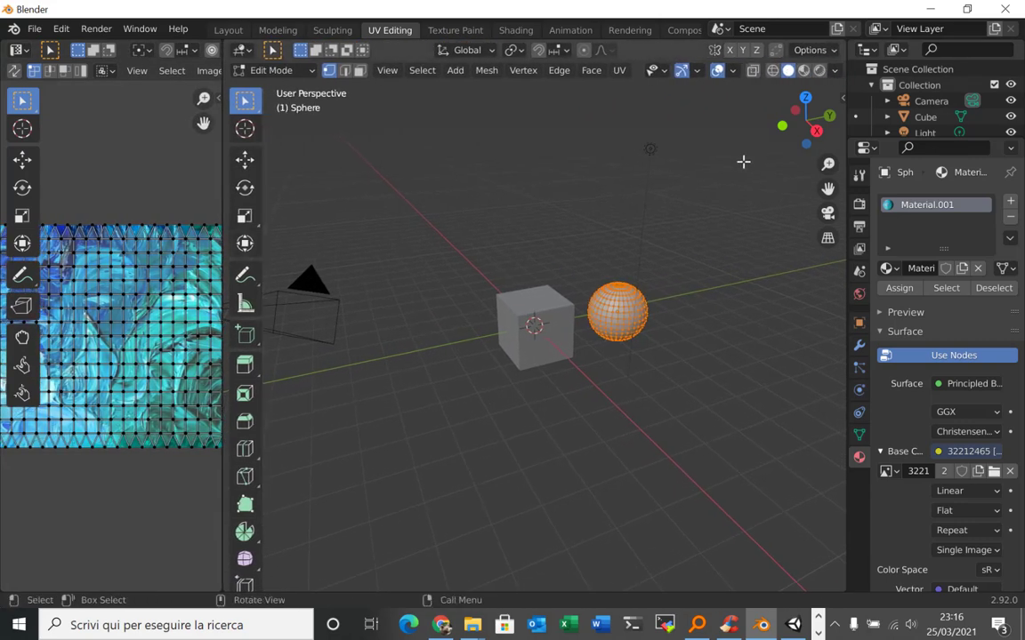
left_click(804, 71)
scroll(599, 415, "up", 5)
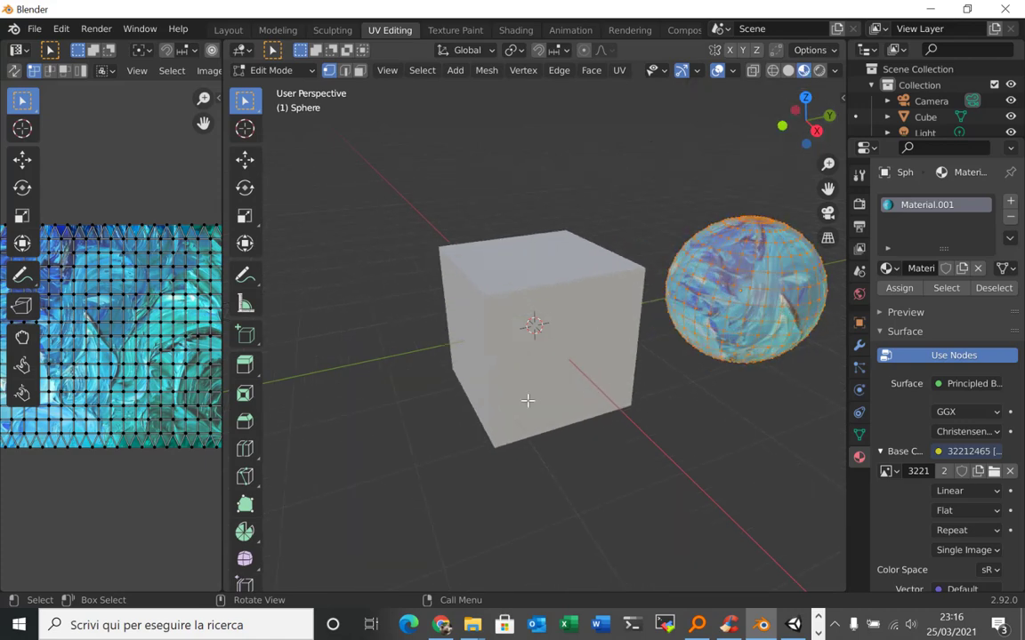
key("Tab")
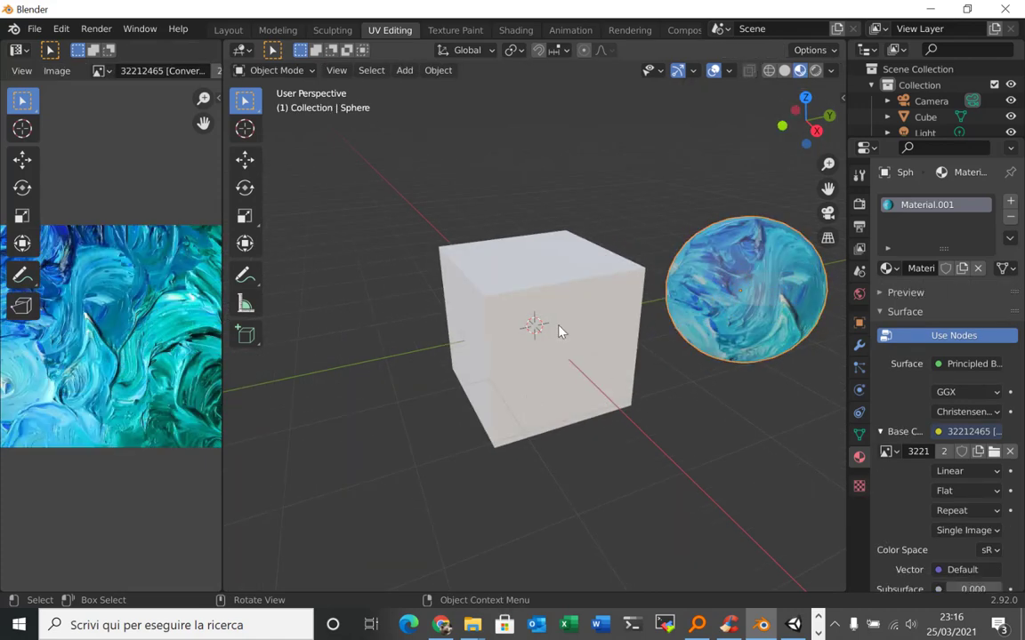
Set the cube's Base Color to an image texture using 20421257_m.jpg, then zoom out
left_click(562, 327)
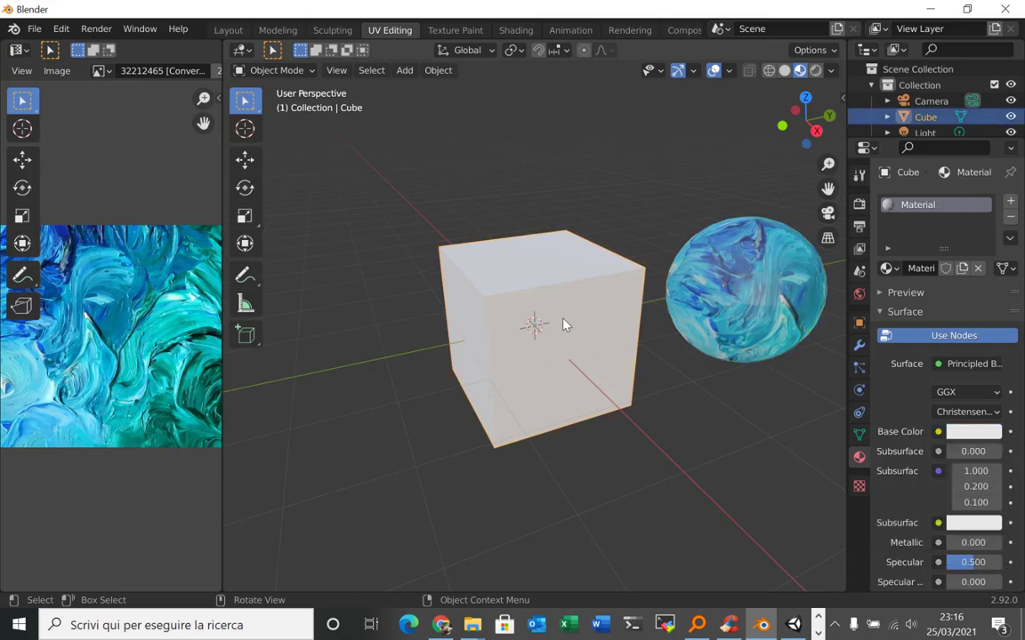
left_click(939, 432)
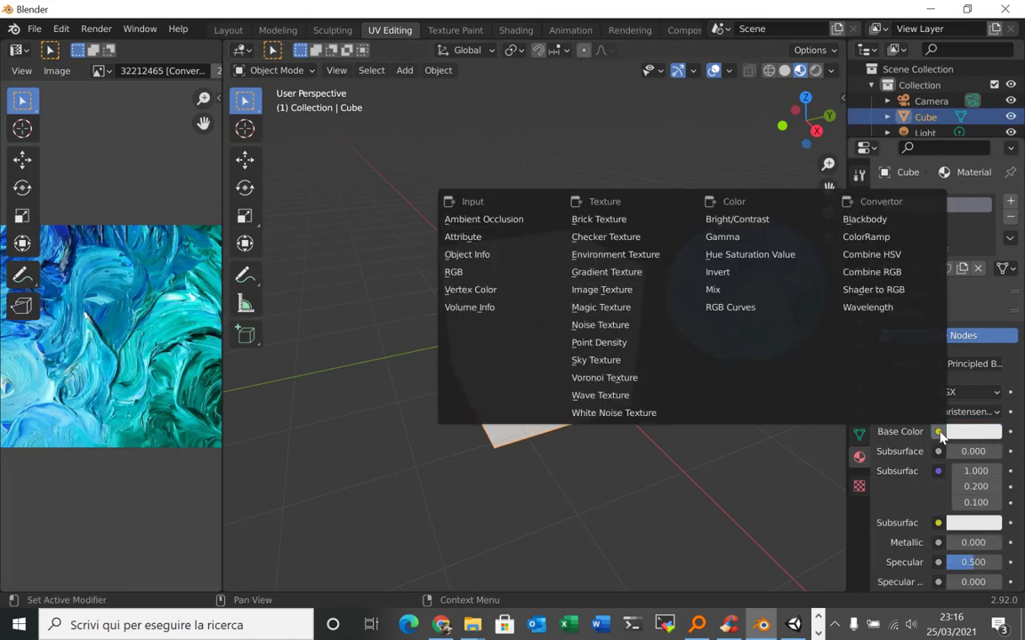
left_click(612, 290)
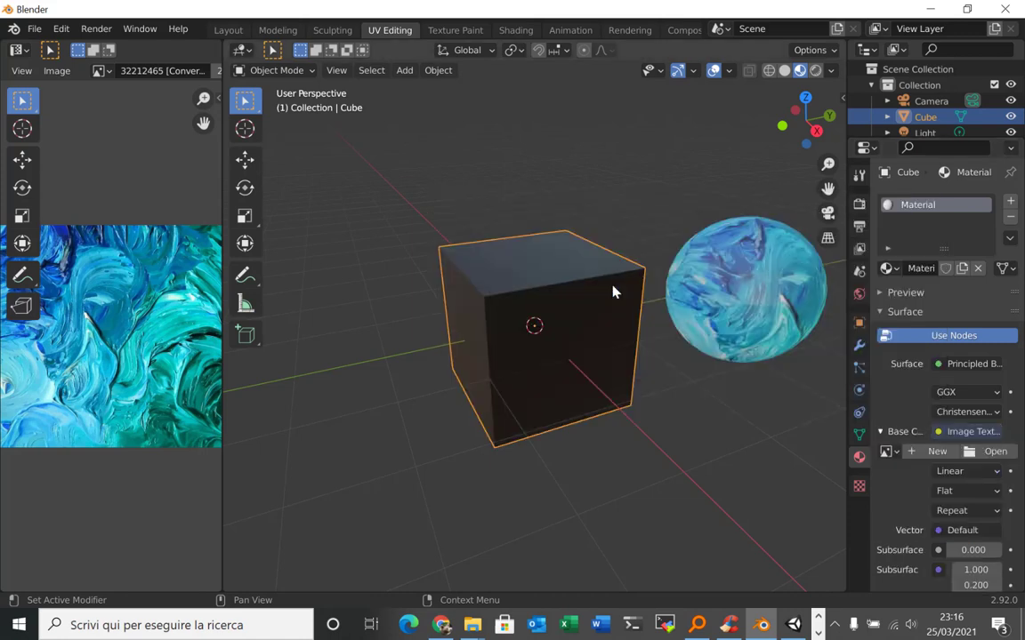
left_click(897, 456)
left_click(740, 290)
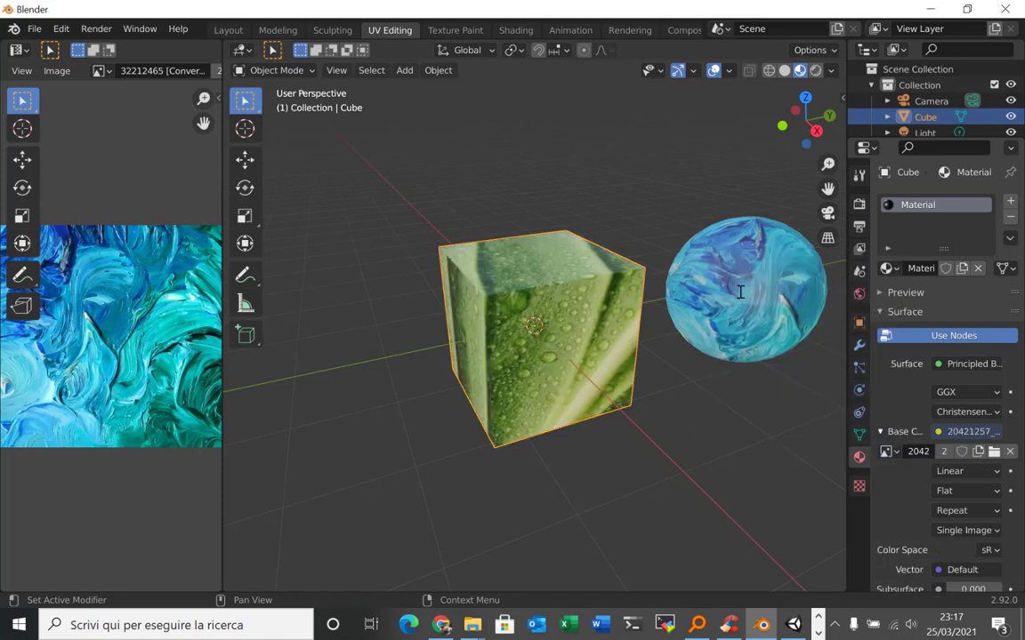
scroll(689, 393, "down", 2)
scroll(683, 424, "down", 2)
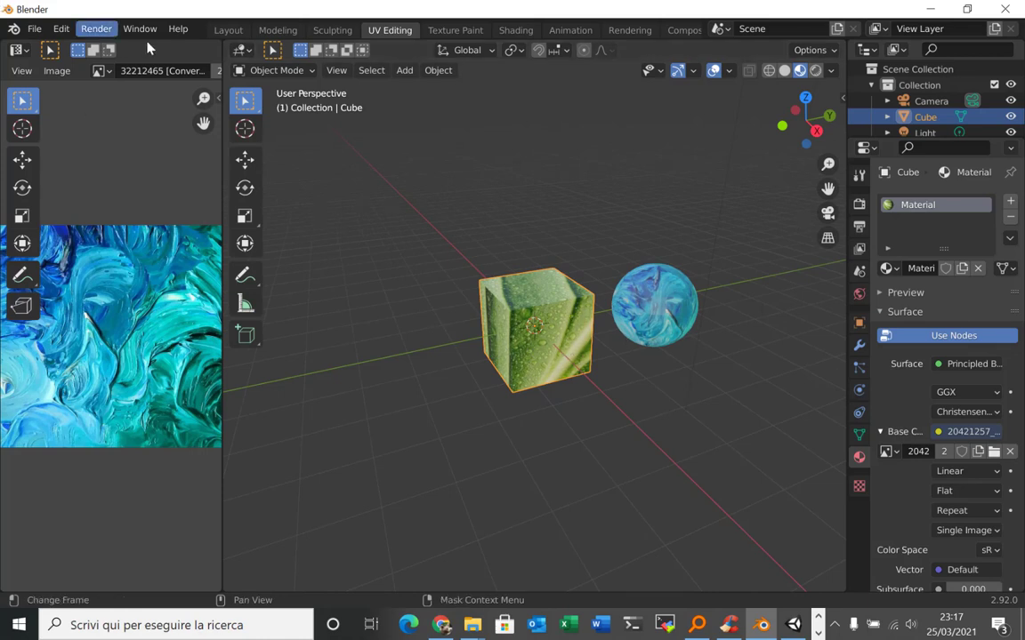
mouse_move(472, 626)
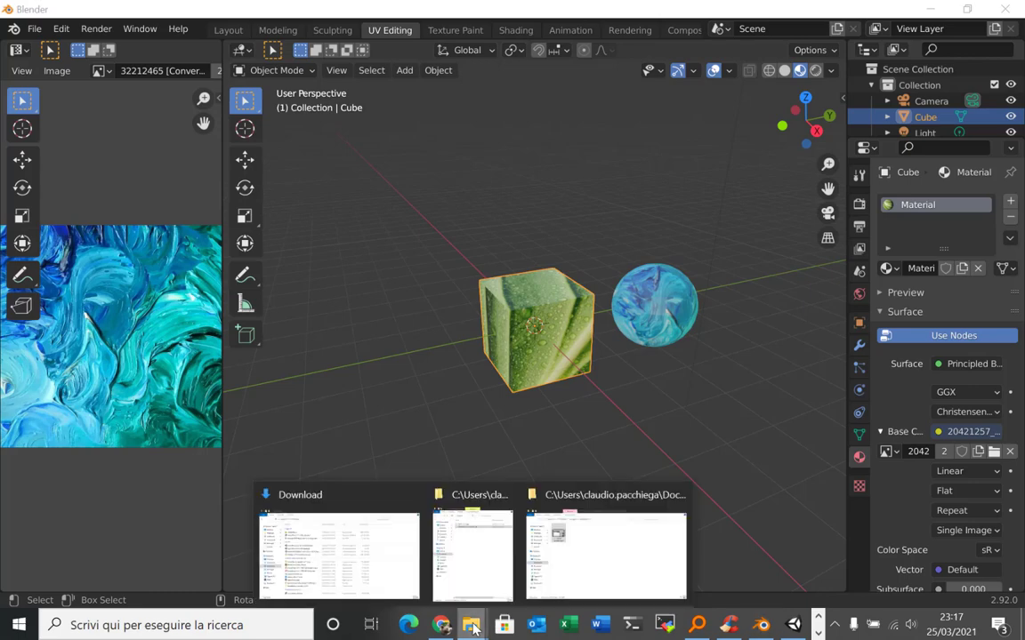
left_click(487, 583)
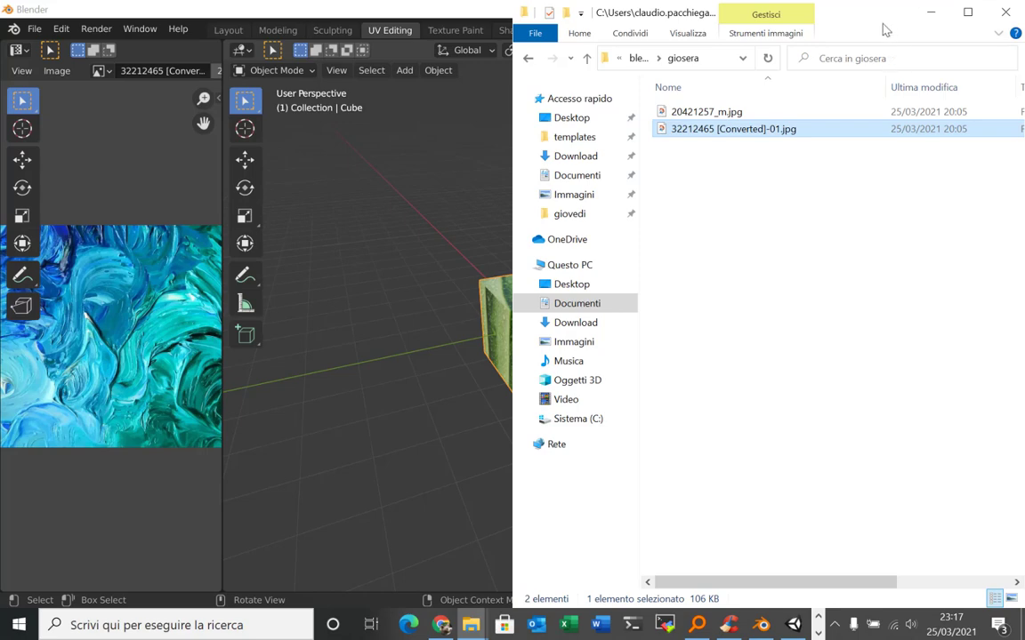
left_click_drag(887, 23, 796, 60)
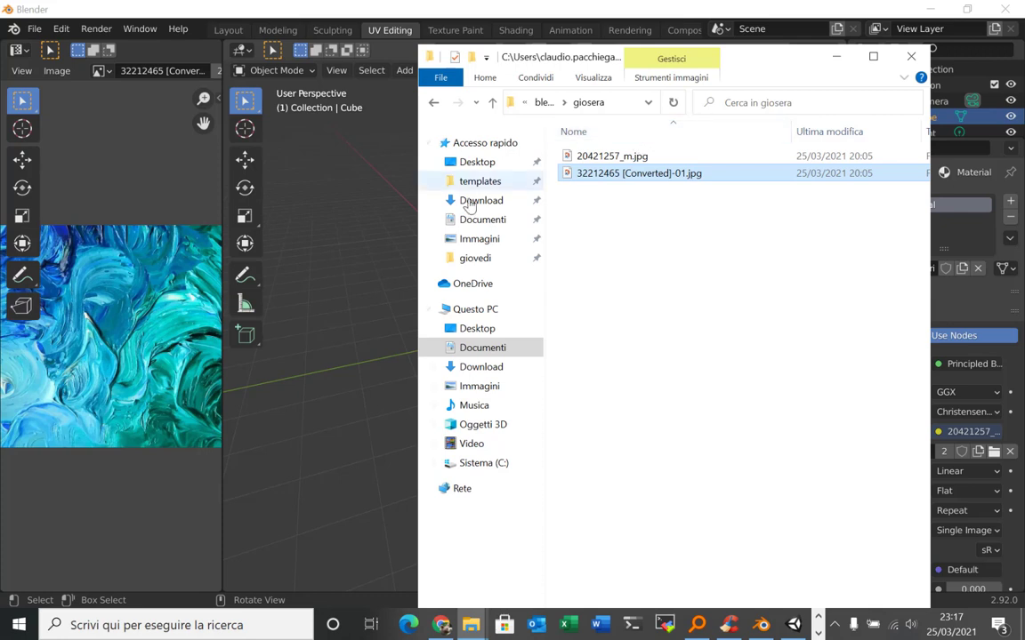
left_click(612, 105)
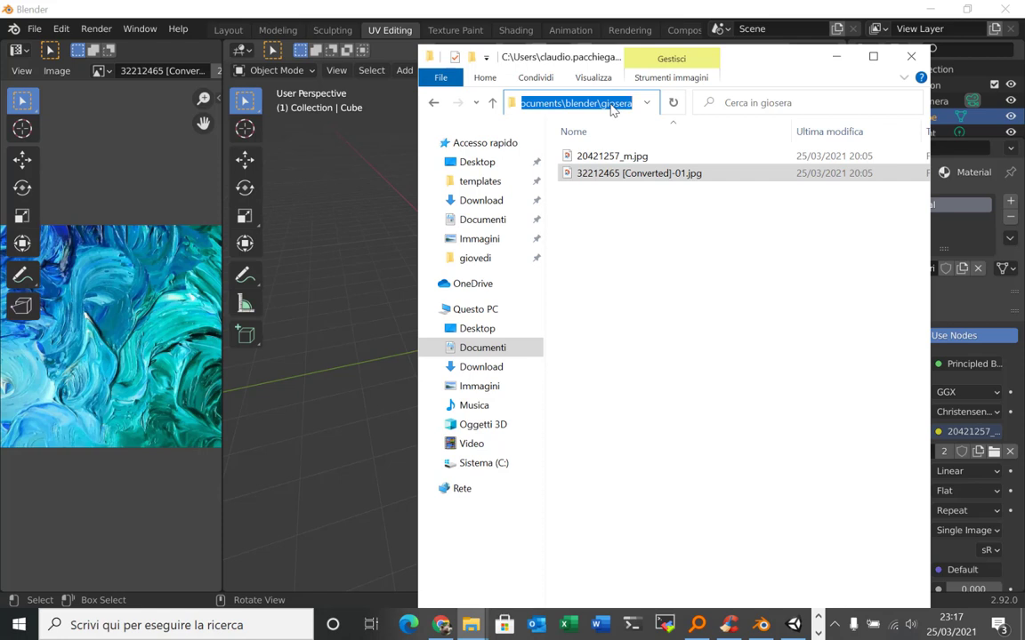
left_click(428, 36)
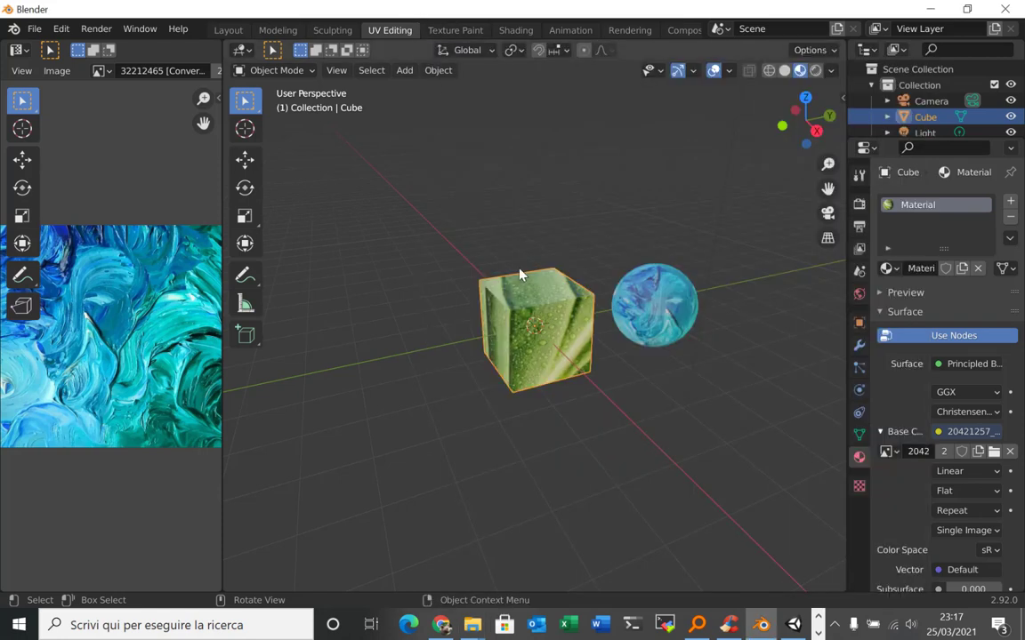
Save as blender.blend, changing the destination folder from giovedi to giosera
key("ctrl+s")
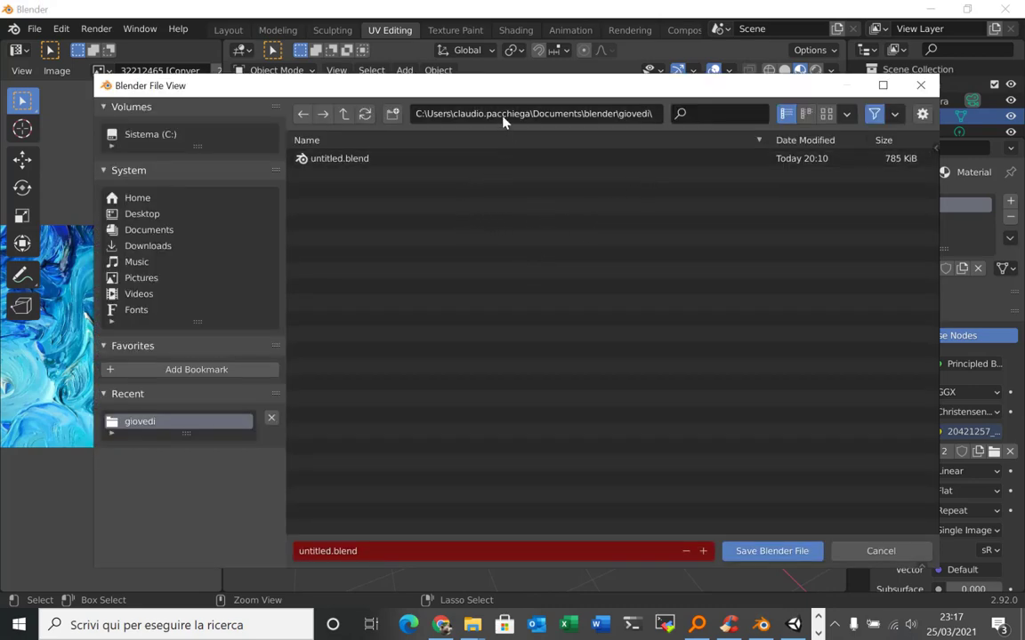
left_click(468, 113)
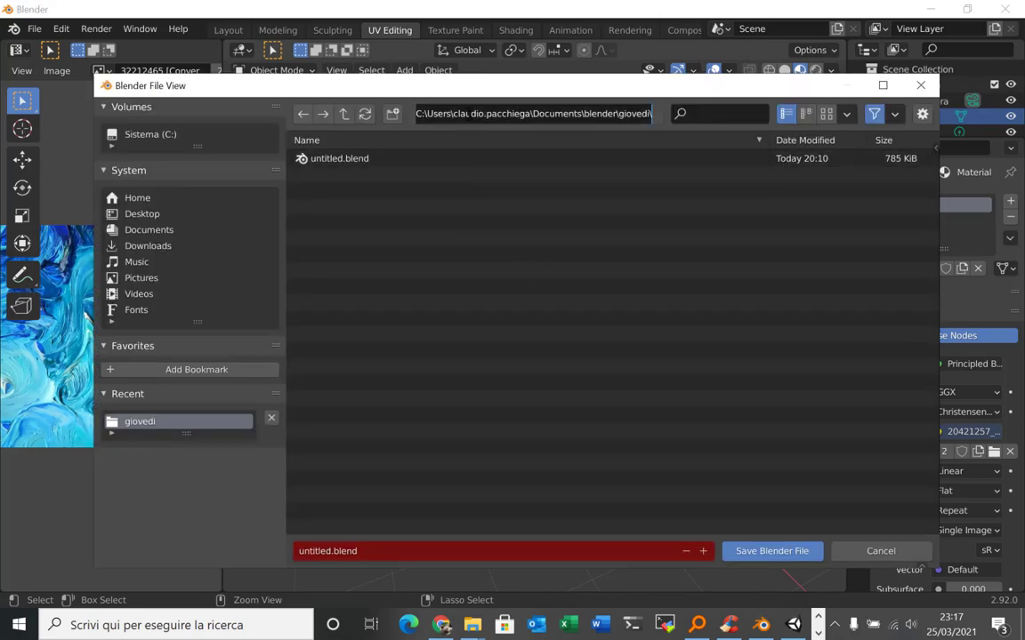
key("BackSpace")
key("BackSpace")
key("BackSpace")
type("sera")
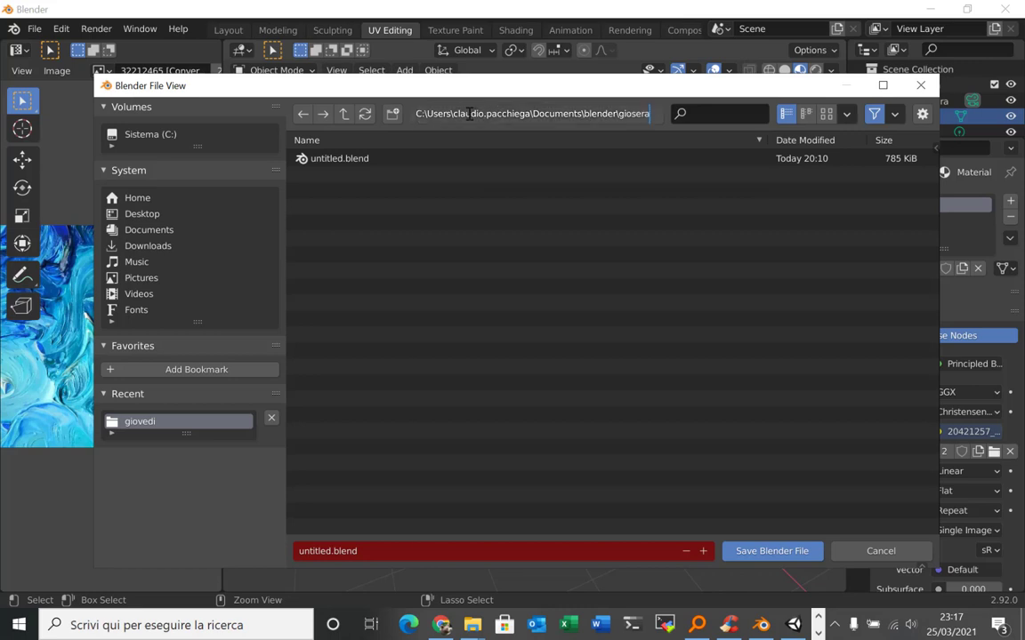
key("Return")
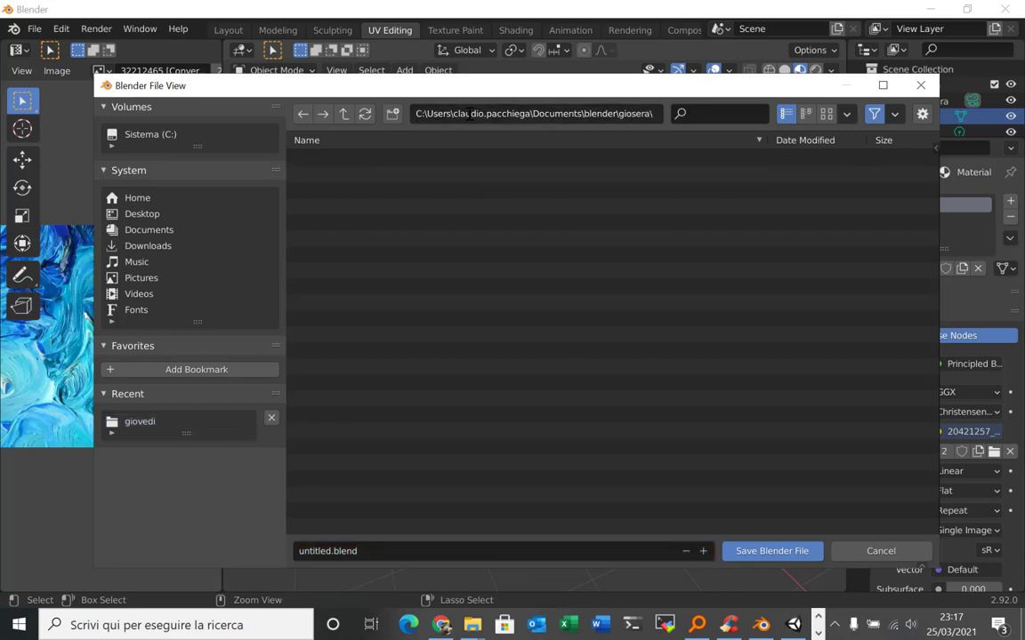
left_click(320, 552)
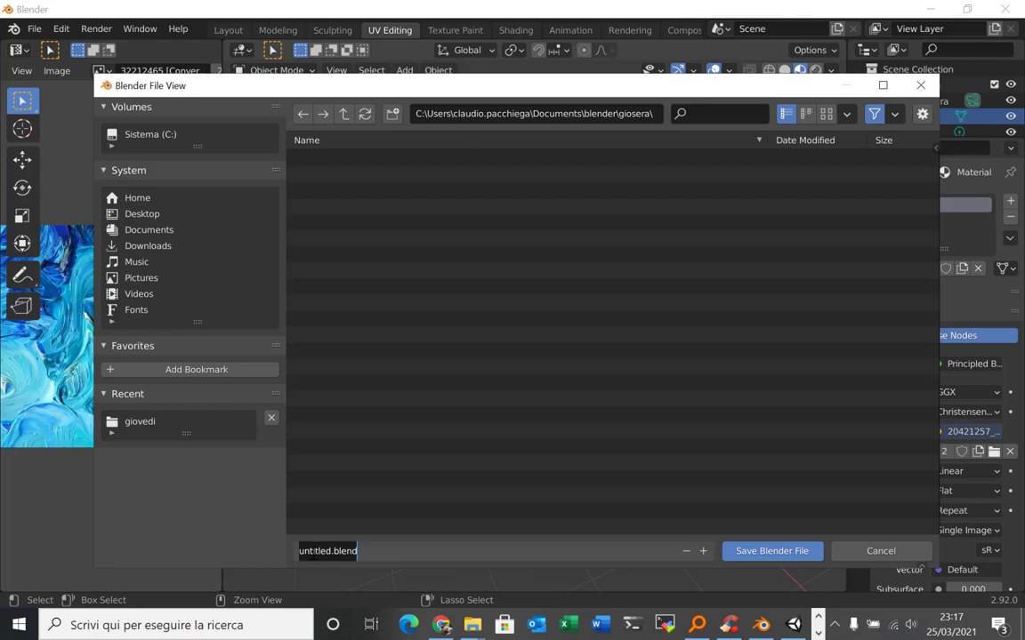
left_click_drag(300, 551, 330, 551)
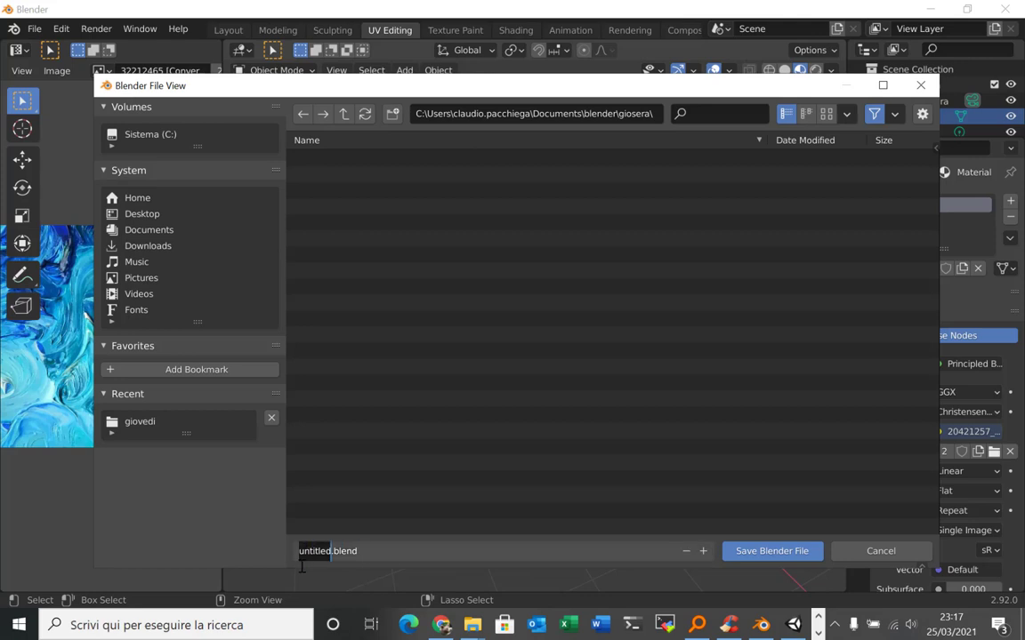
type("ble")
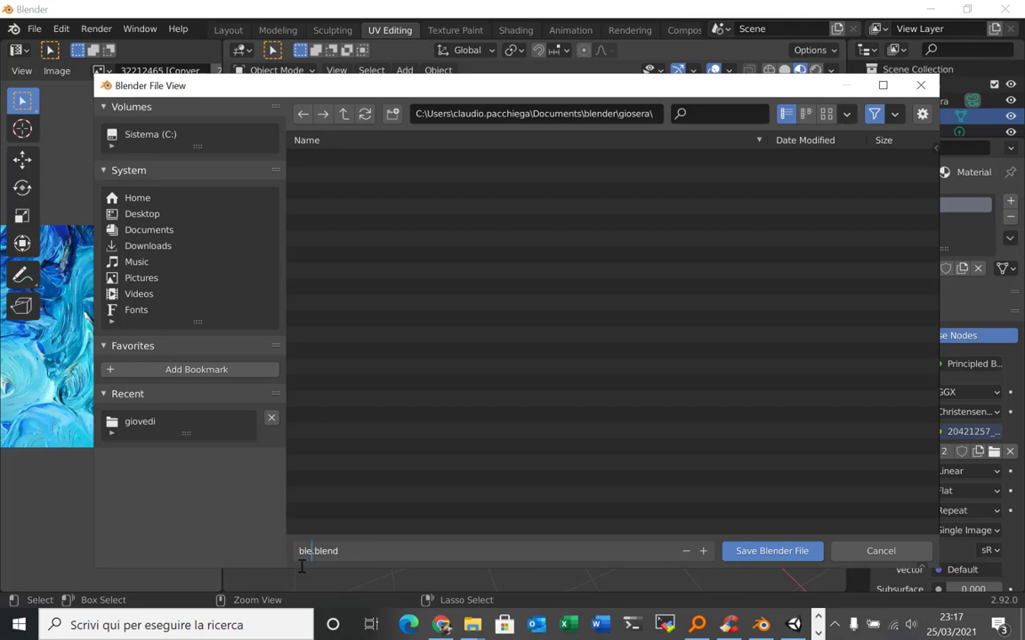
type("nder")
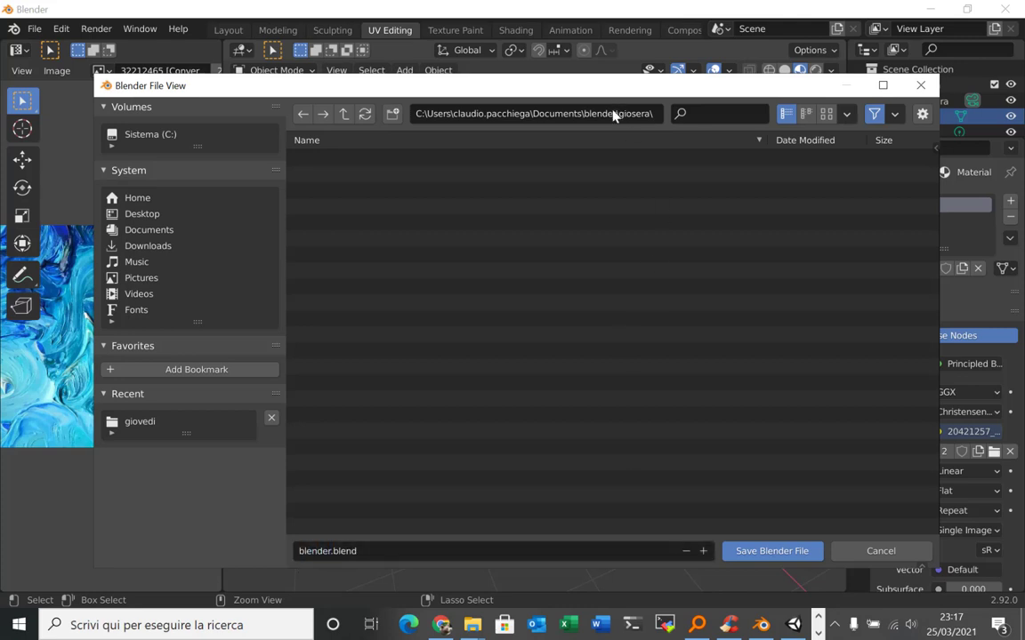
left_click(763, 551)
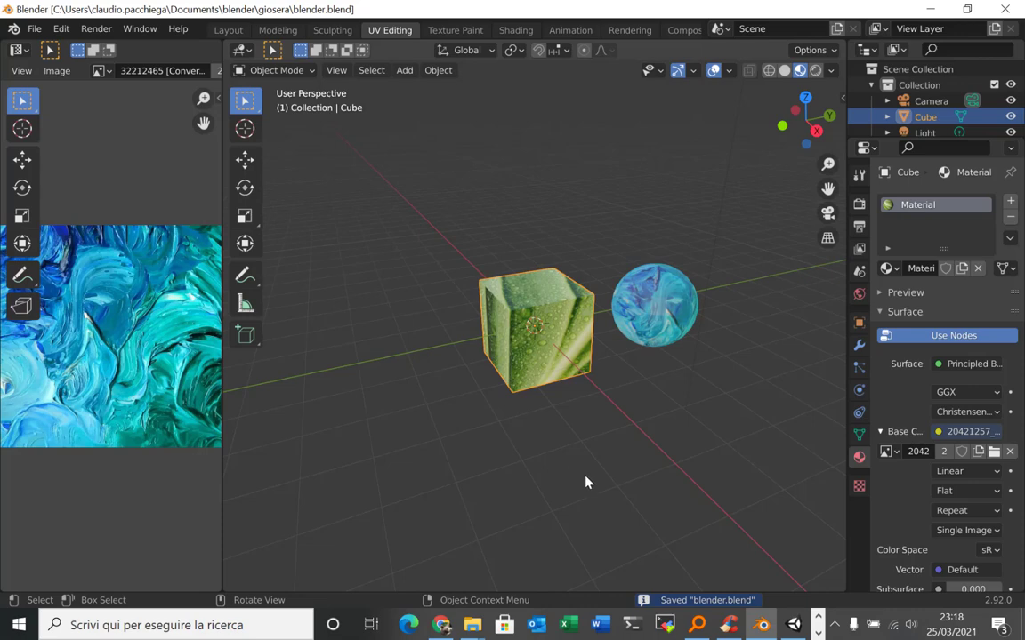
Bring Unity's giosera project forward and close its floating Lighting window
left_click(793, 625)
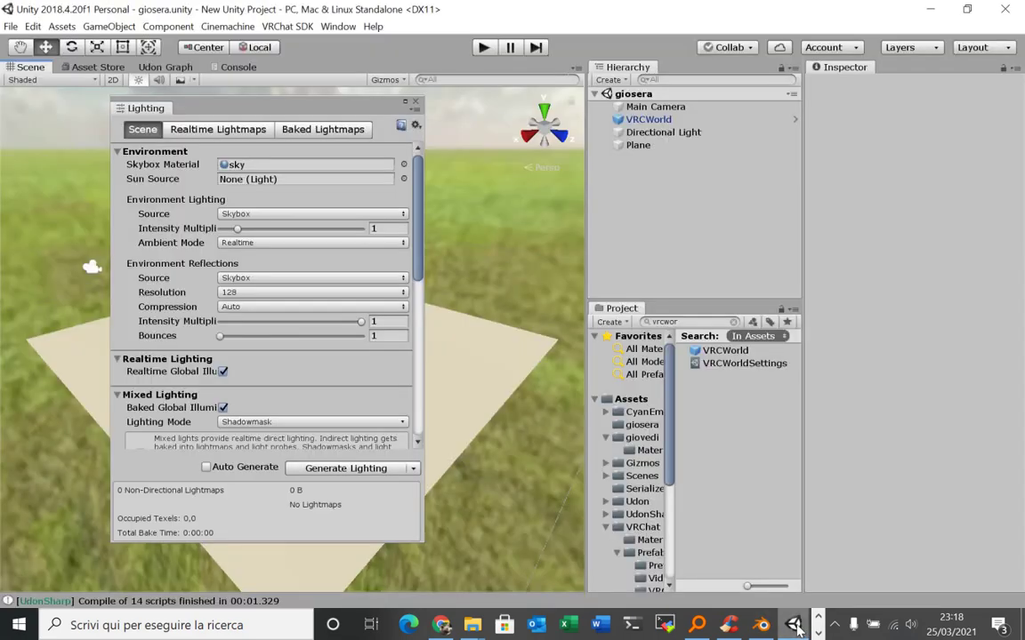
left_click(415, 105)
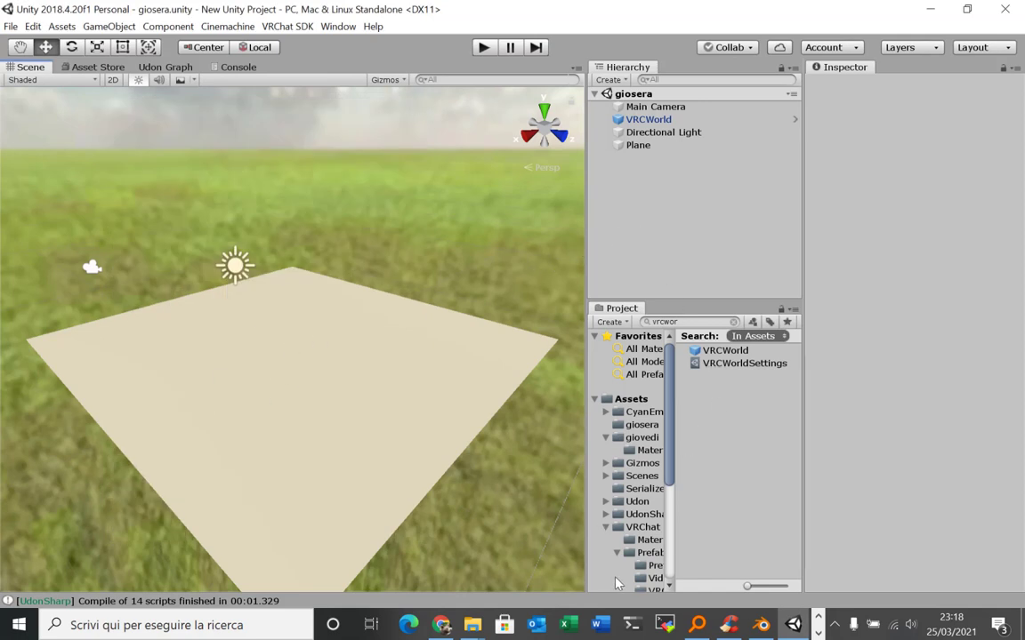
left_click(474, 630)
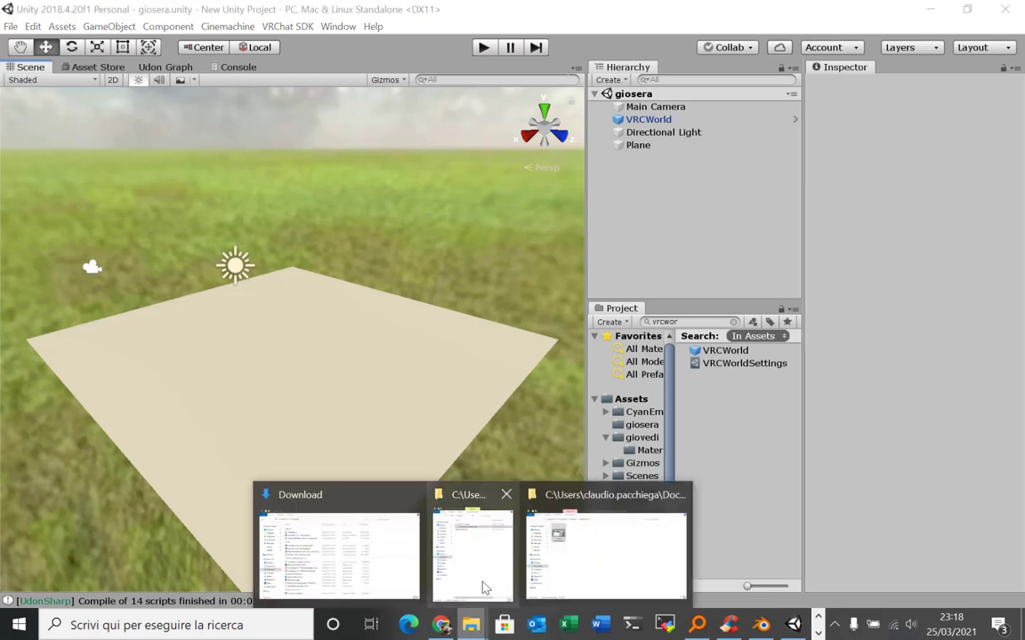
Select blender.blend and both JPGs in the giosera folder and drag them toward Unity's assets
left_click(436, 525)
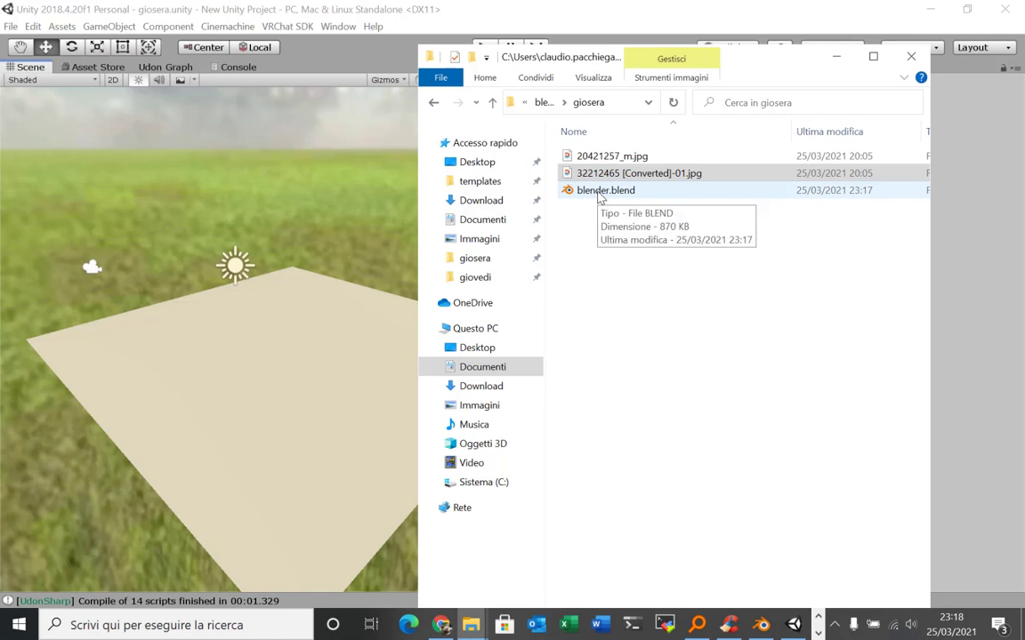
left_click_drag(750, 70, 412, 41)
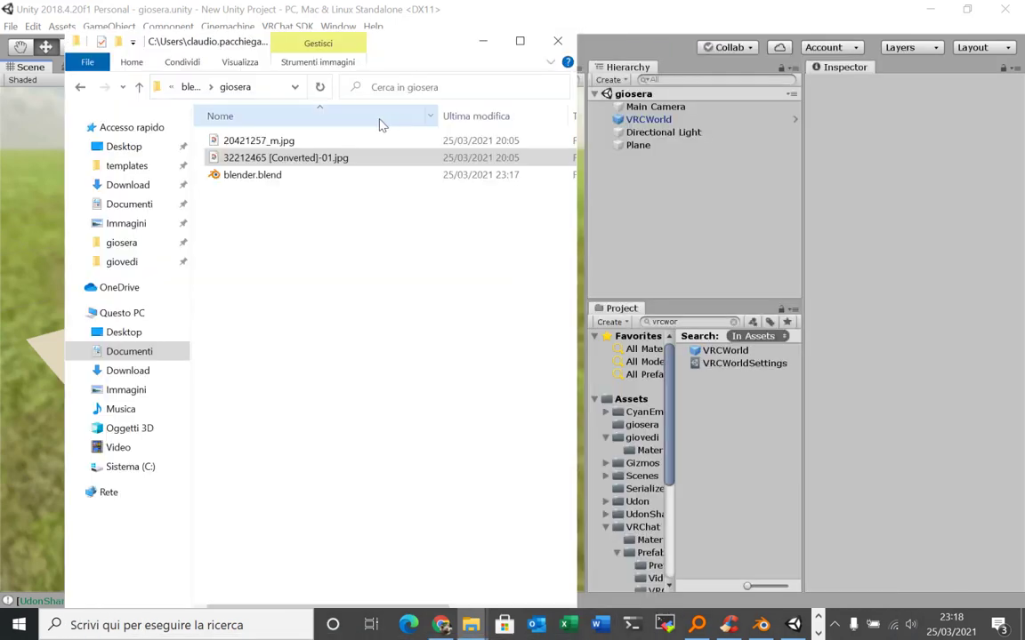
left_click(234, 183)
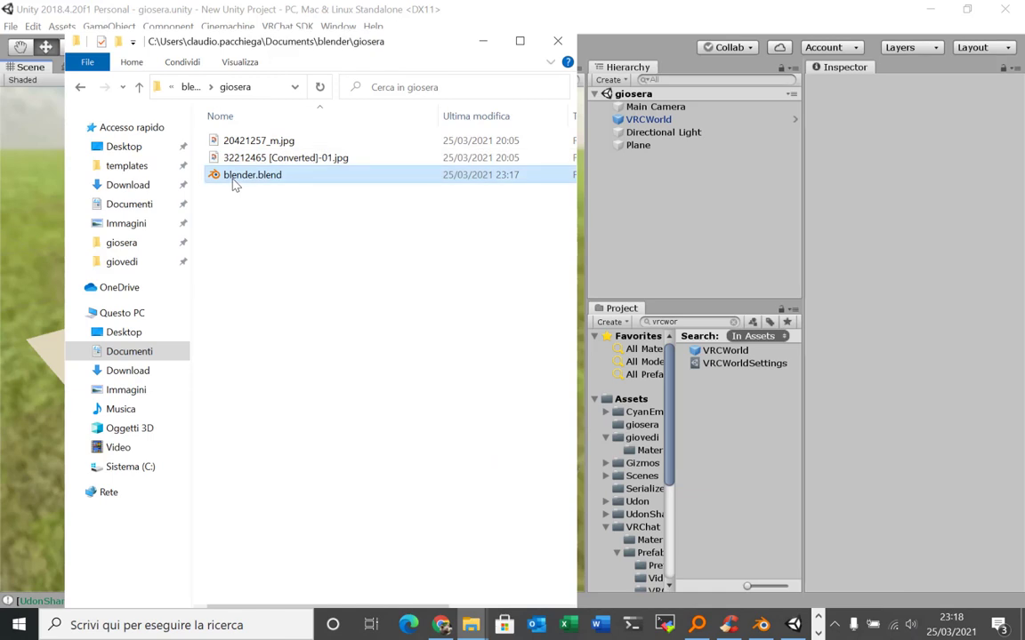
left_click_drag(234, 182, 253, 149)
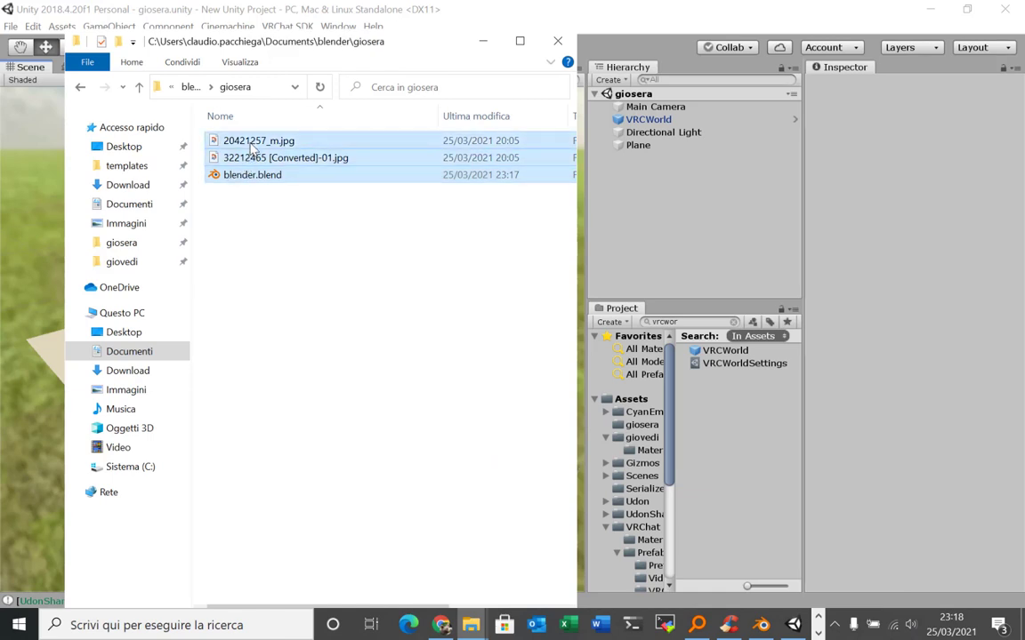
mouse_move(254, 149)
left_mouse_down()
mouse_move(720, 434)
mouse_move(743, 420)
left_mouse_up()
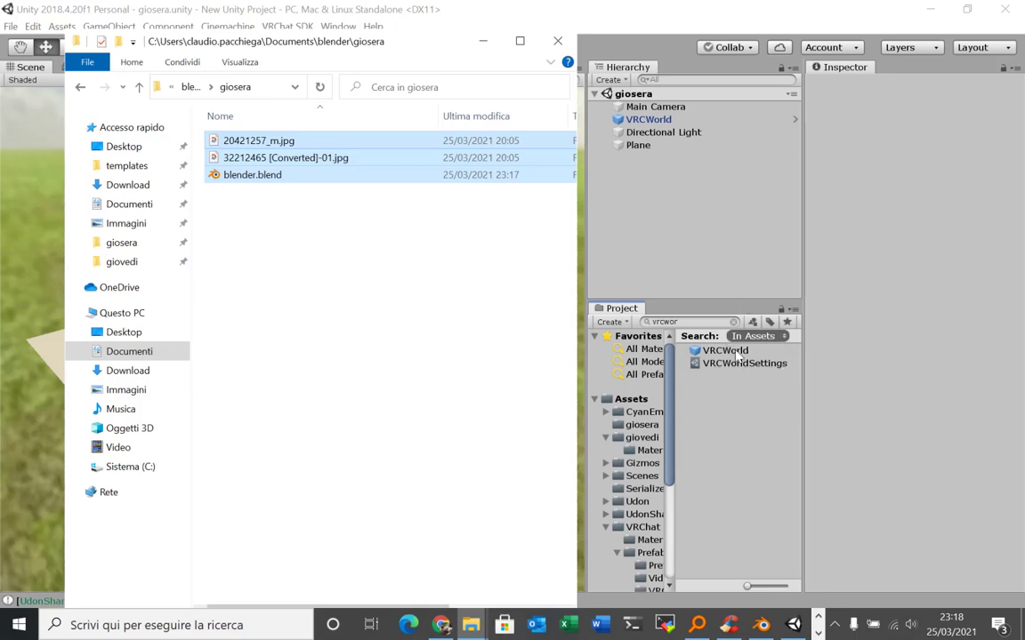
left_click(728, 321)
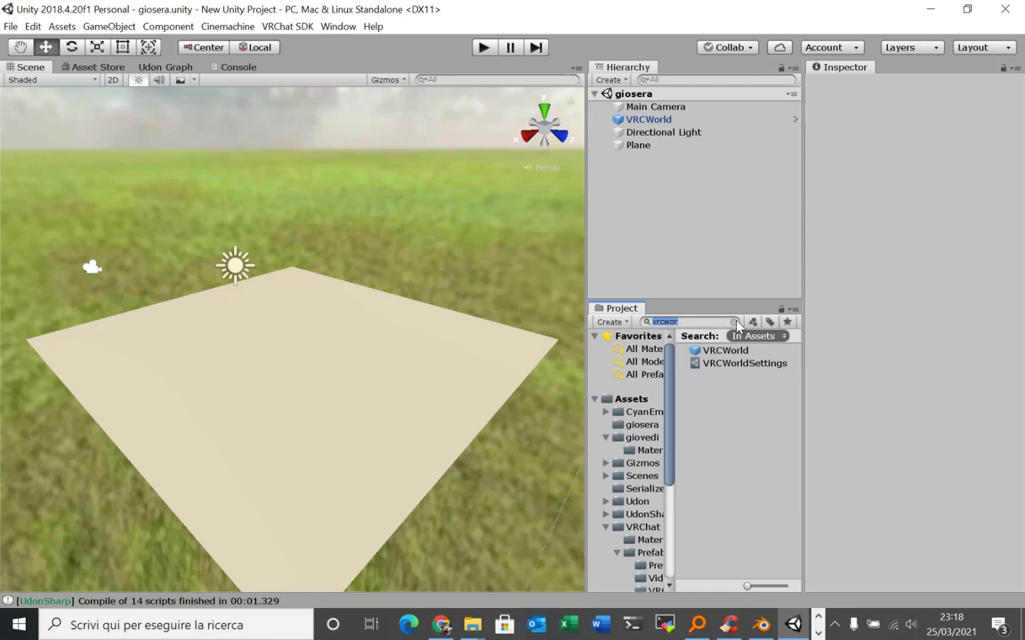
Drop blender.blend and both JPGs into Unity's Assets > giosera folder and inspect the model's parts
left_click(735, 322)
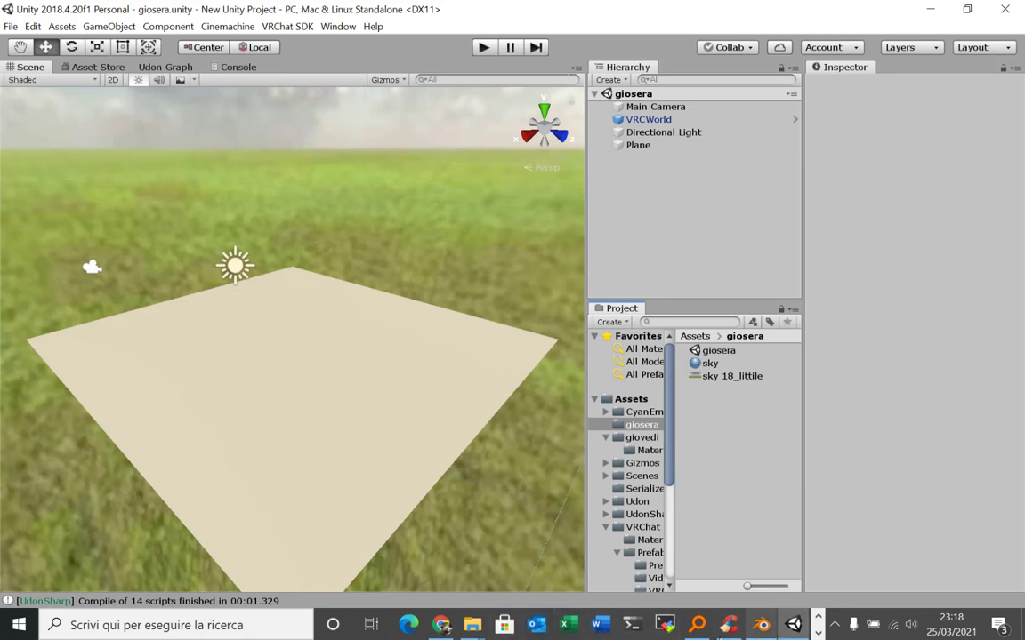
mouse_move(470, 626)
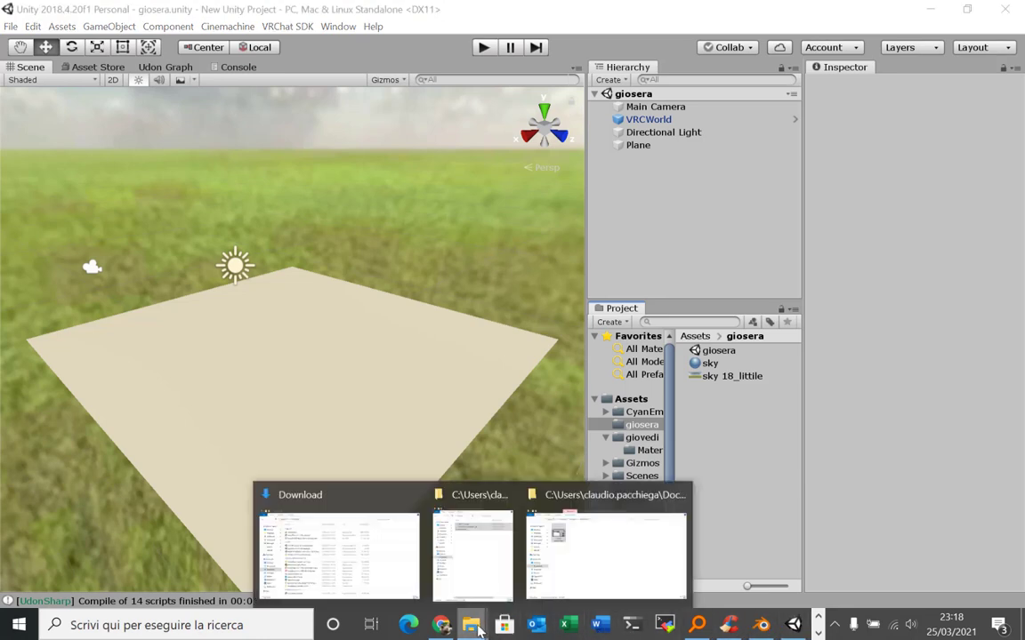
left_click(500, 562)
left_click_drag(259, 145, 712, 427)
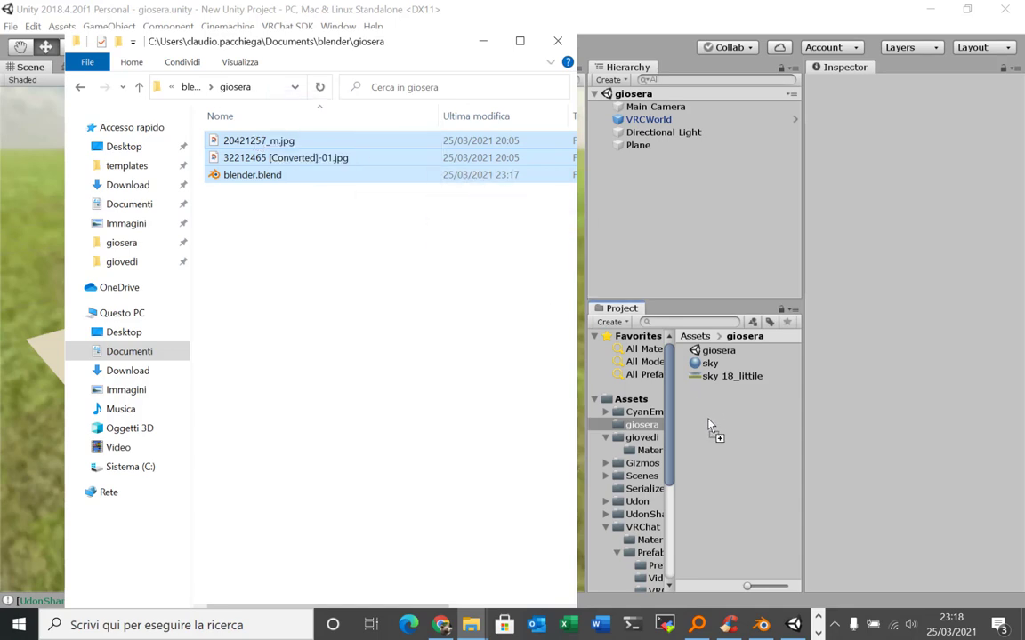
left_click_drag(708, 421, 709, 423)
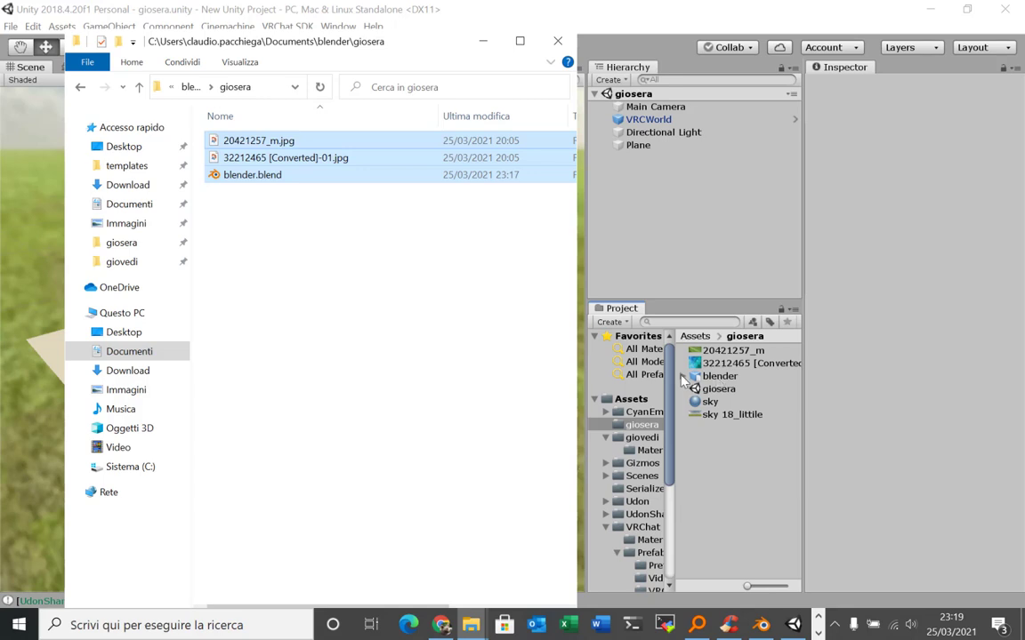
left_click(683, 377)
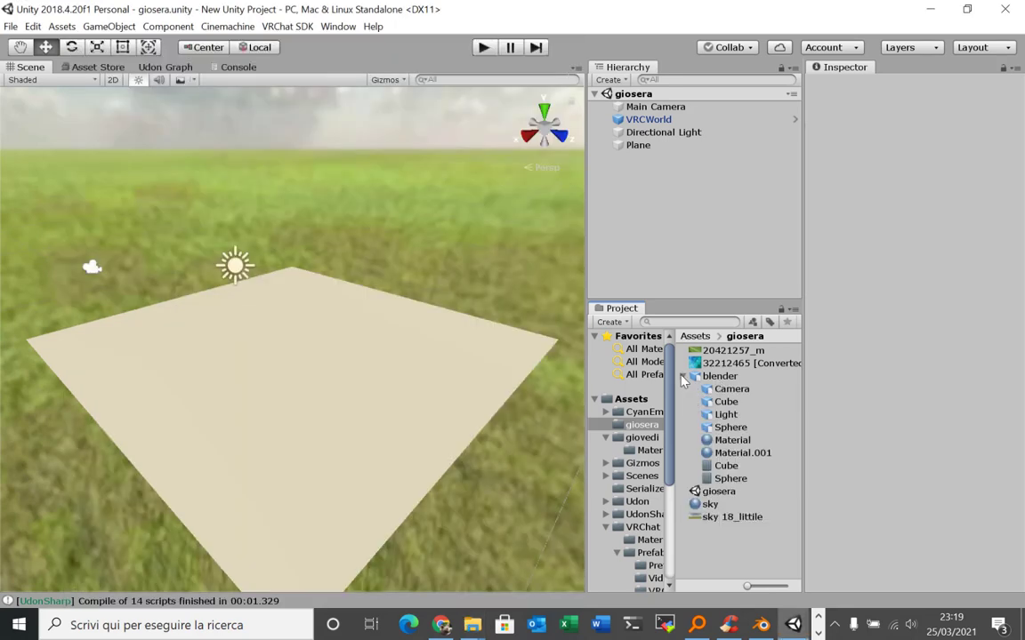
left_click(683, 377)
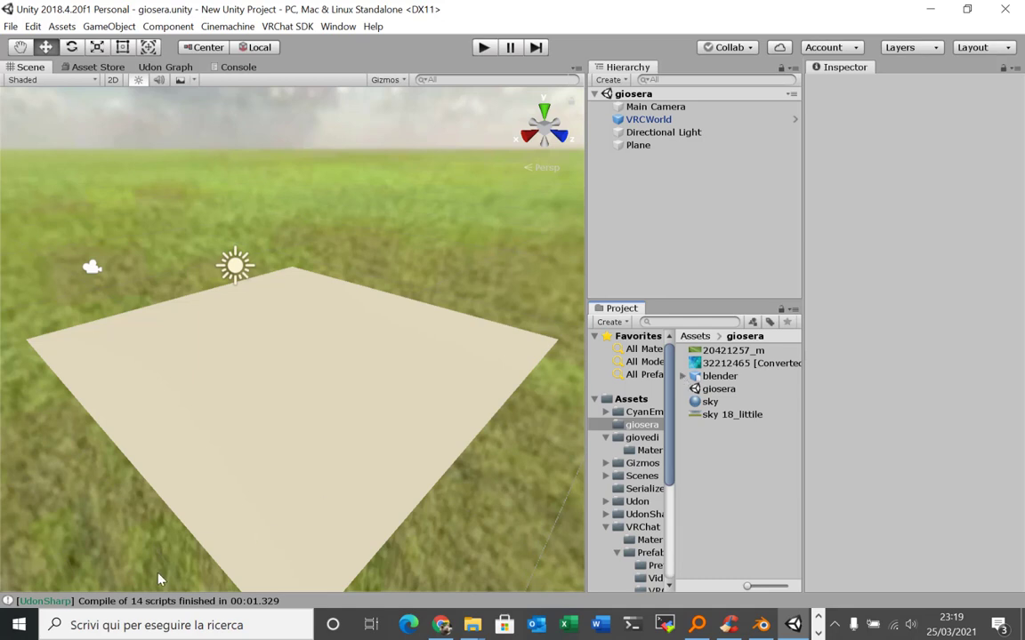
left_click(19, 630)
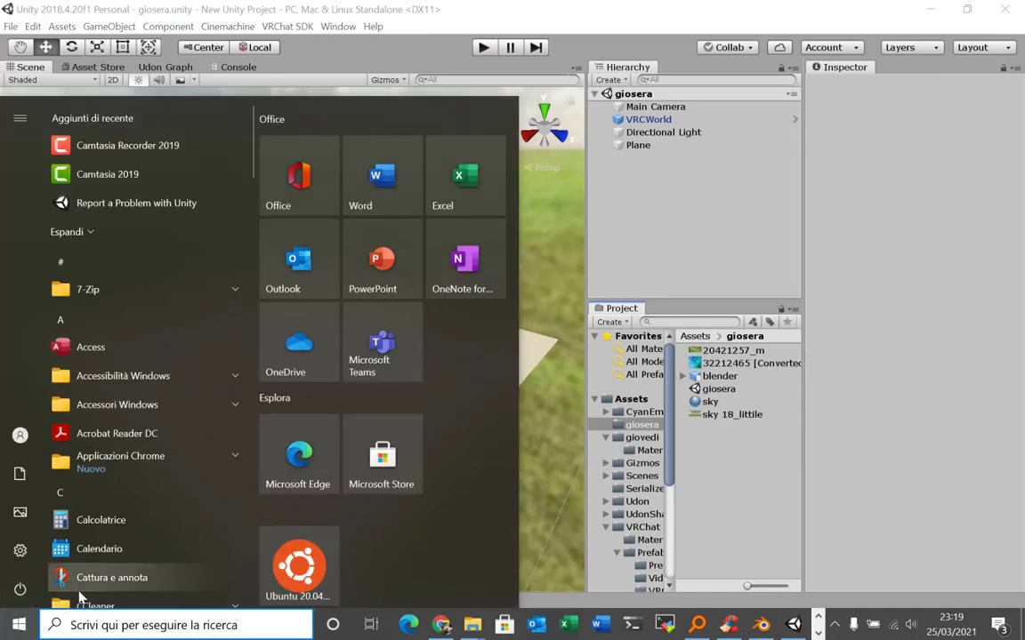
left_click(114, 627)
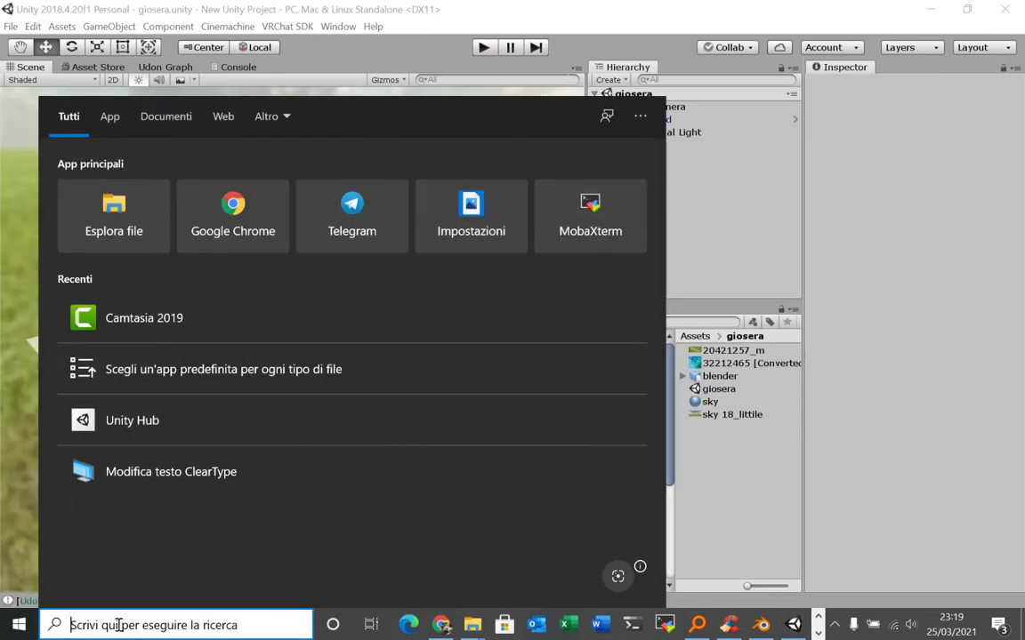
type("associazio")
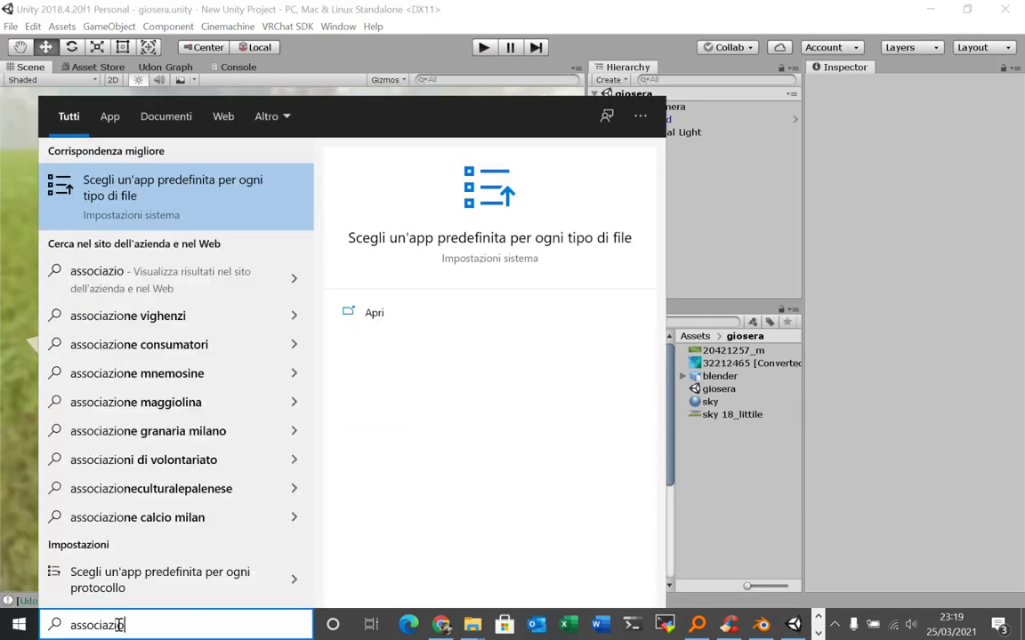
type("ne")
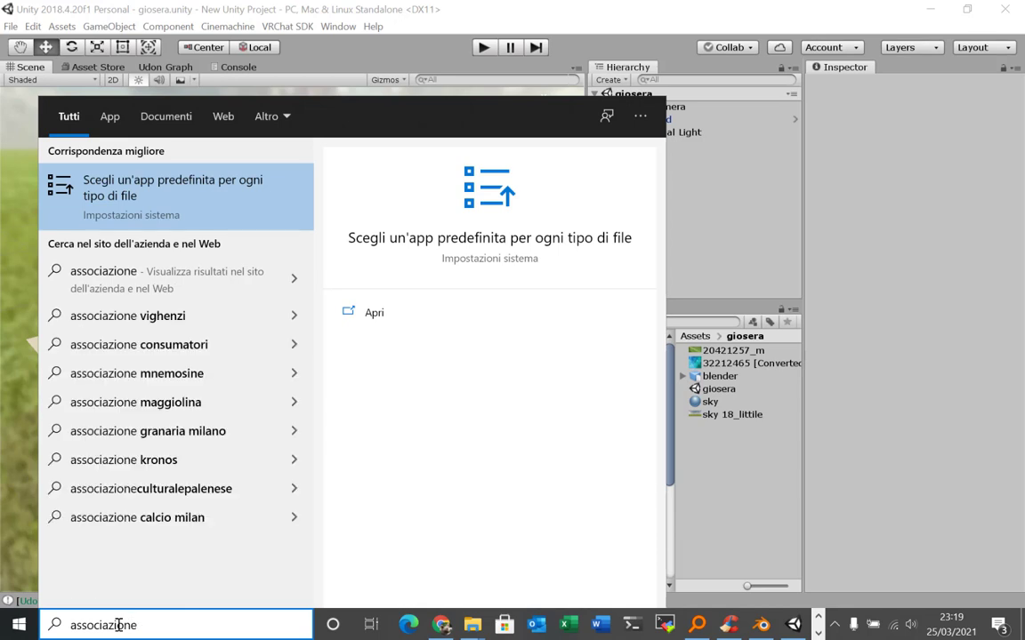
left_click(185, 201)
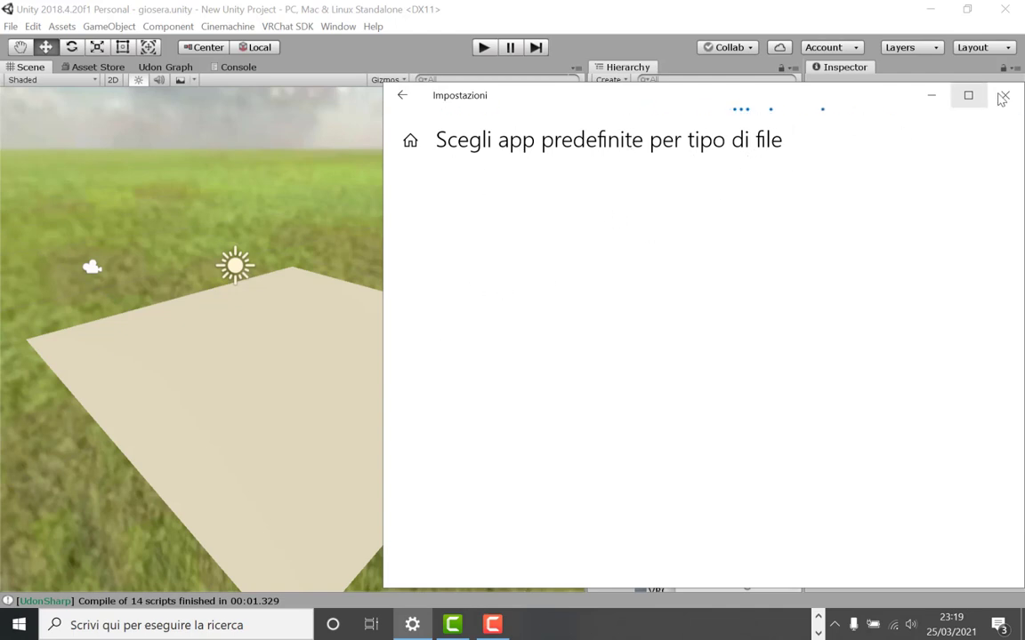
left_click(930, 95)
mouse_move(471, 628)
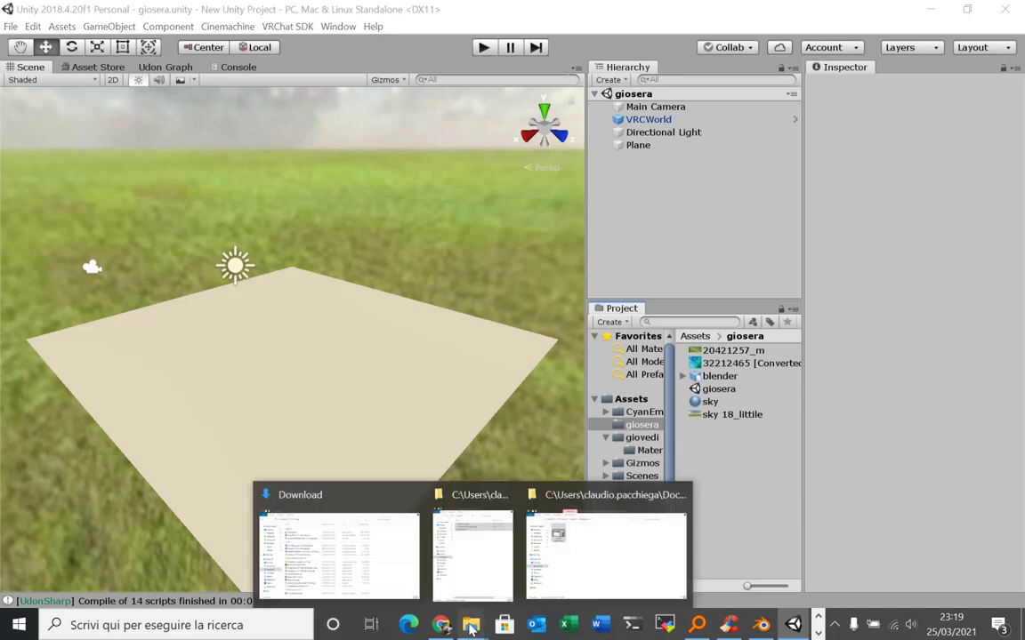
Open the 'Apri con' app chooser for blender.blend, then cancel without picking an app
left_click(470, 578)
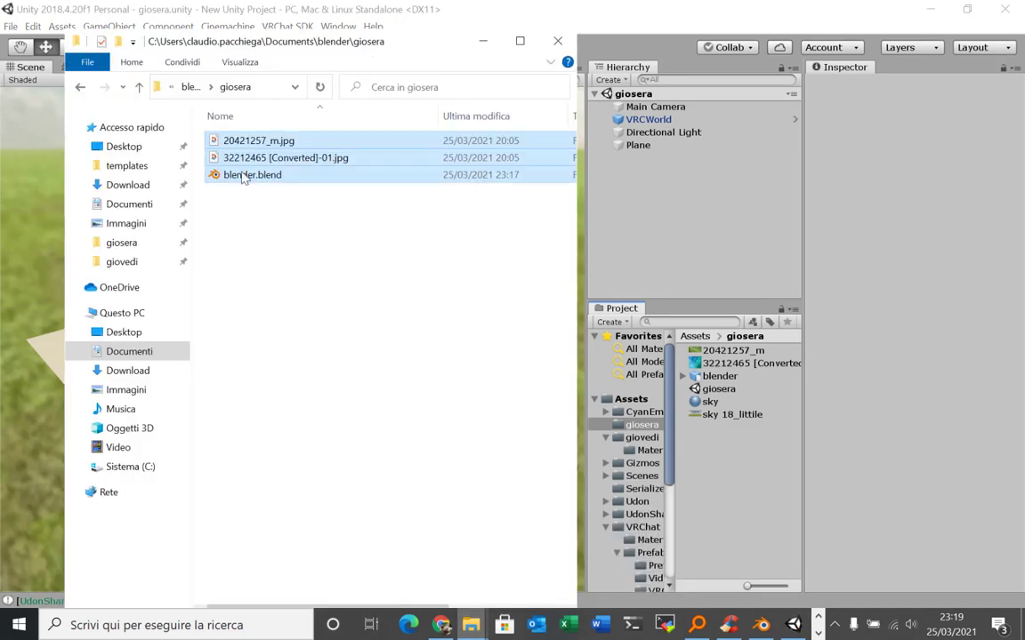
left_click(243, 174)
right_click(243, 176)
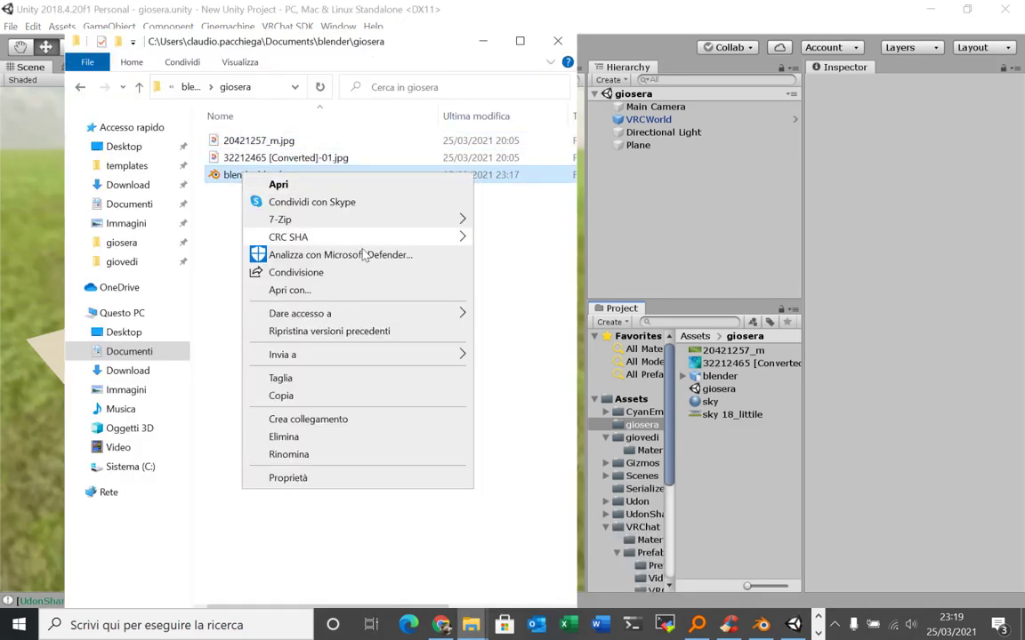
left_click(352, 292)
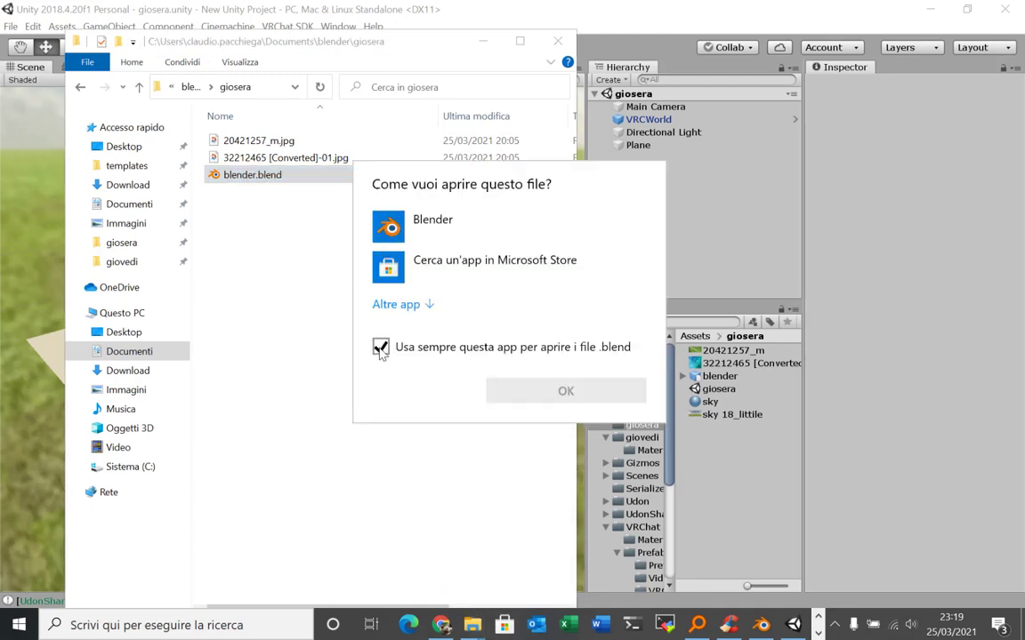
left_click(406, 304)
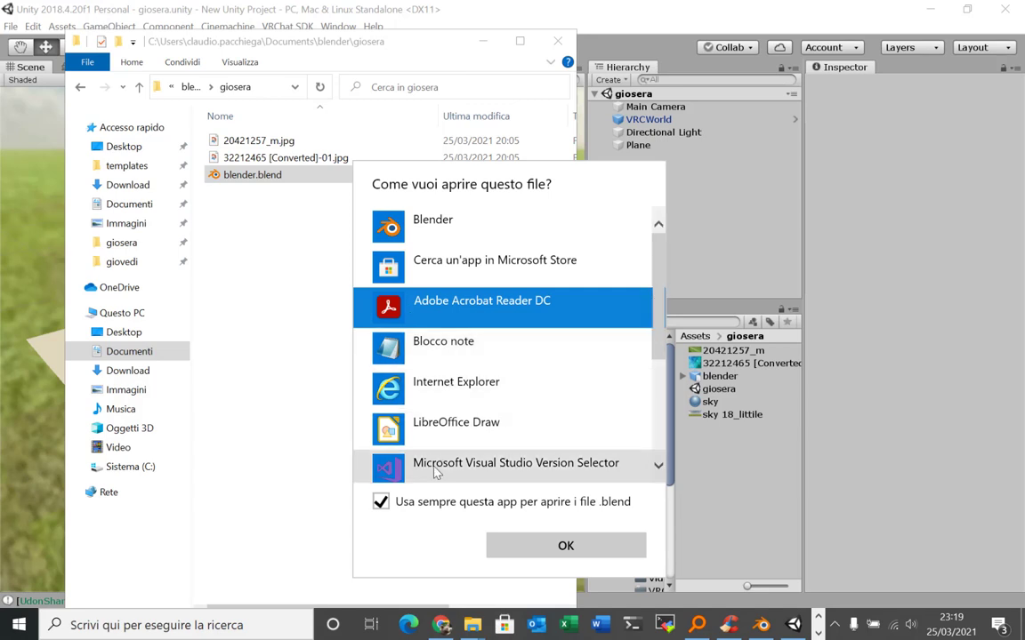
scroll(668, 342, "down", 5)
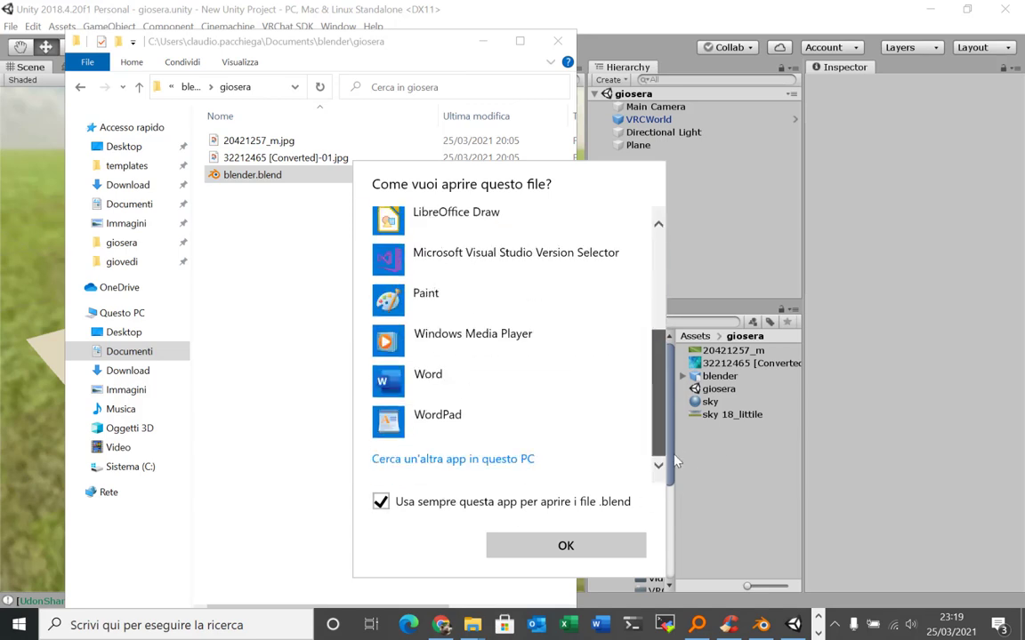
left_click(458, 524)
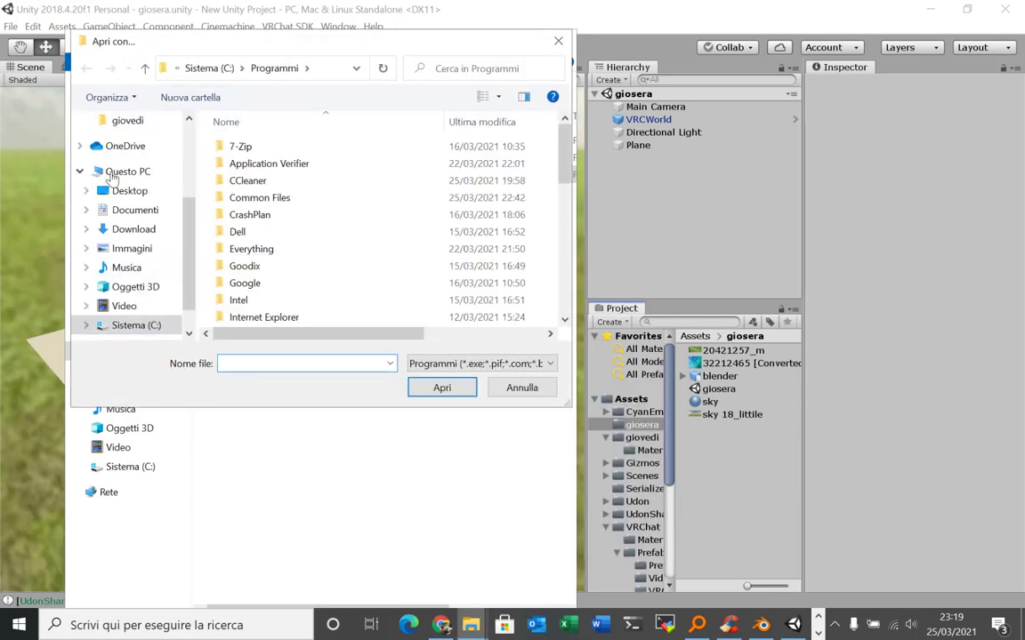
left_click(519, 389)
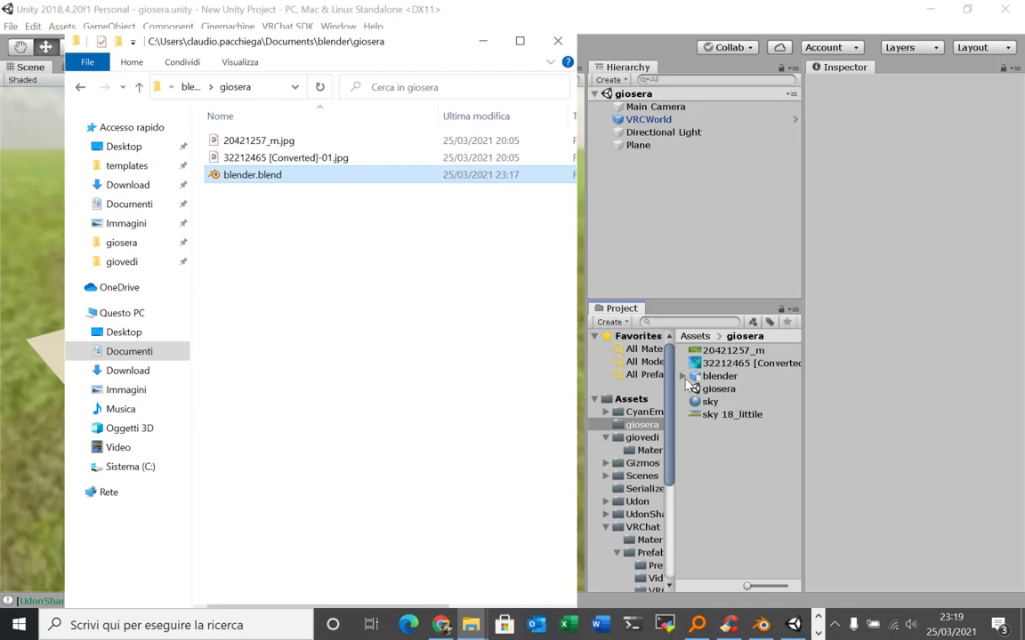
Expand and select the blender asset in the Project panel to show its Import Settings and preview
left_click(684, 378)
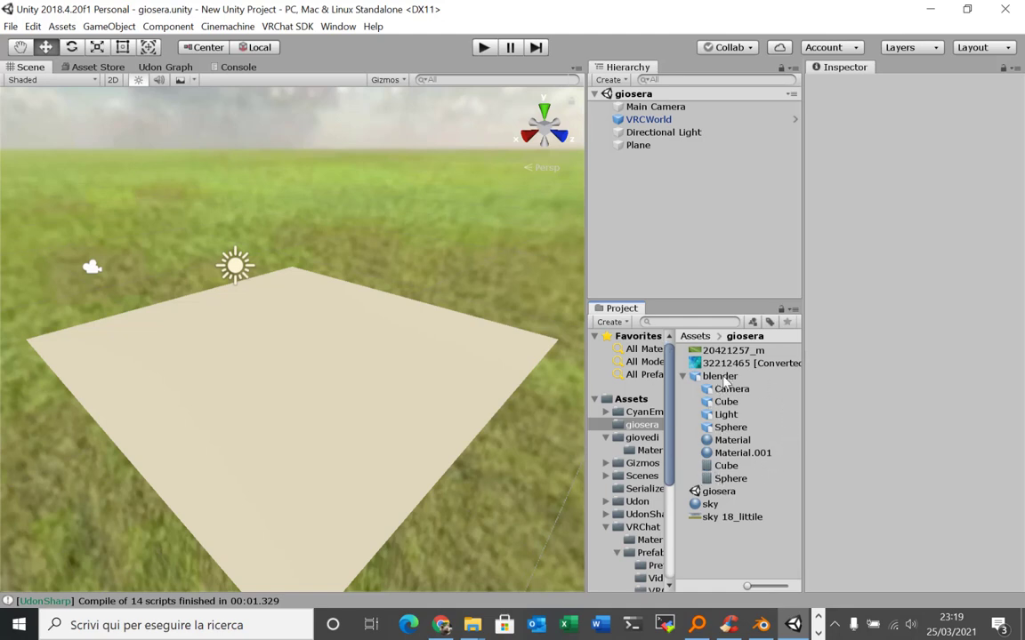
left_click(722, 377)
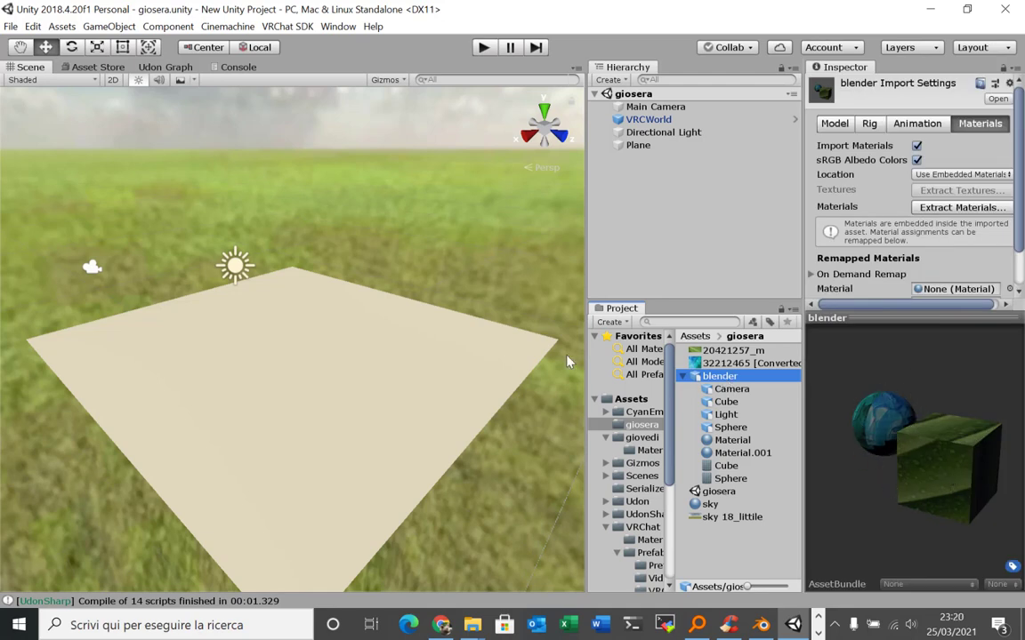
Drag the blender model onto the plane and expand it to inspect its Camera and Light
left_click_drag(645, 347, 310, 365)
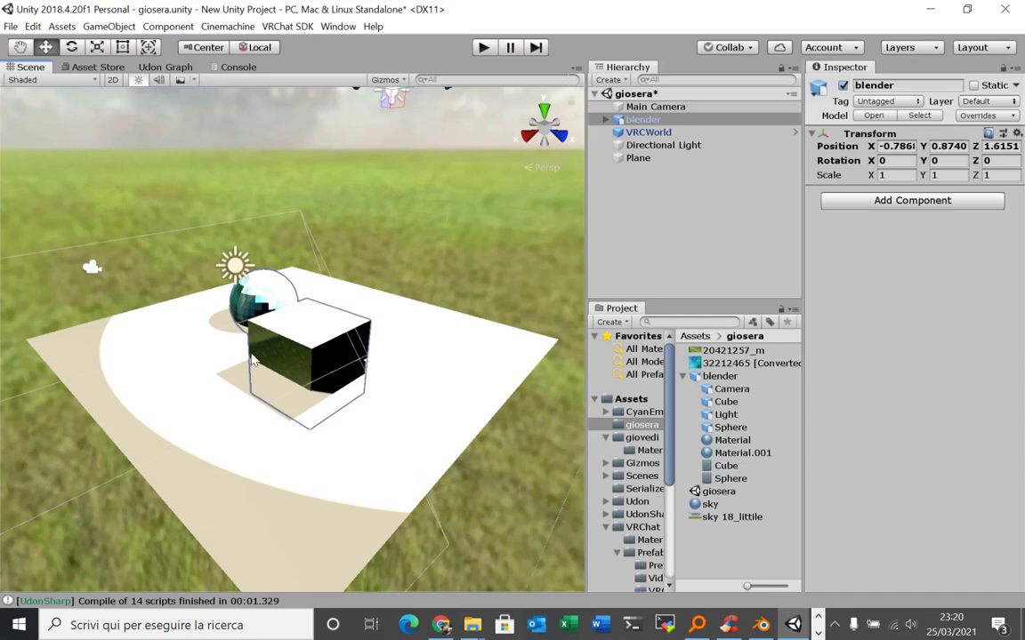
left_click(608, 120)
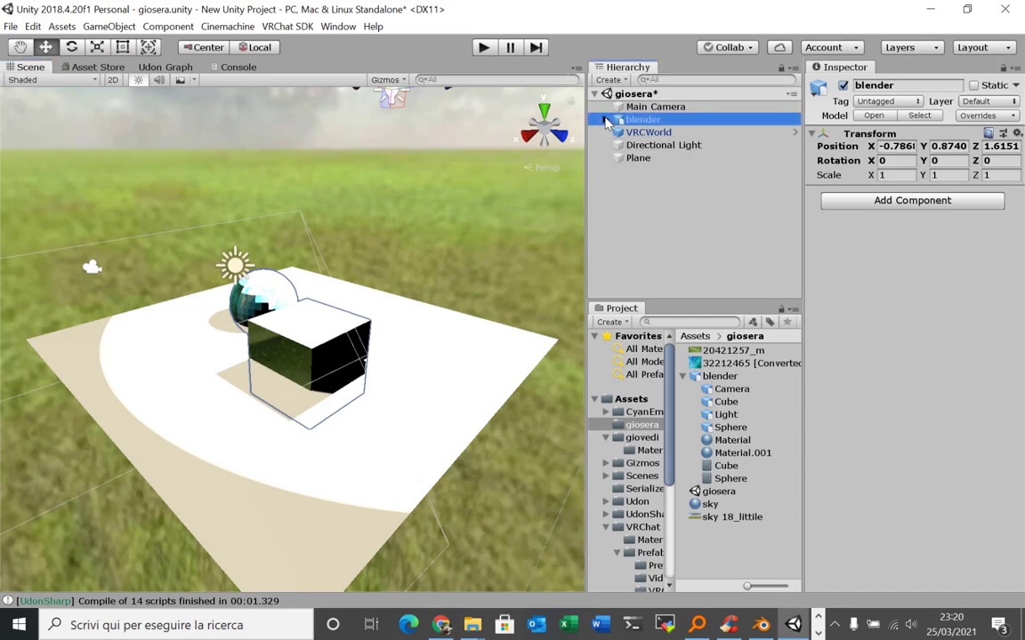
left_click(608, 120)
left_click(654, 132)
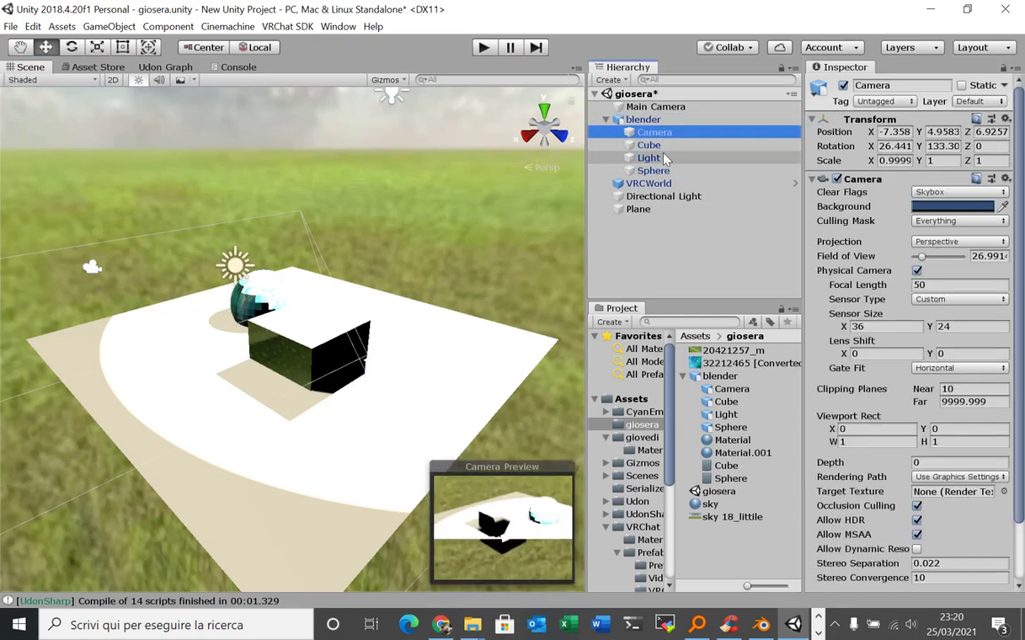
left_click(665, 158)
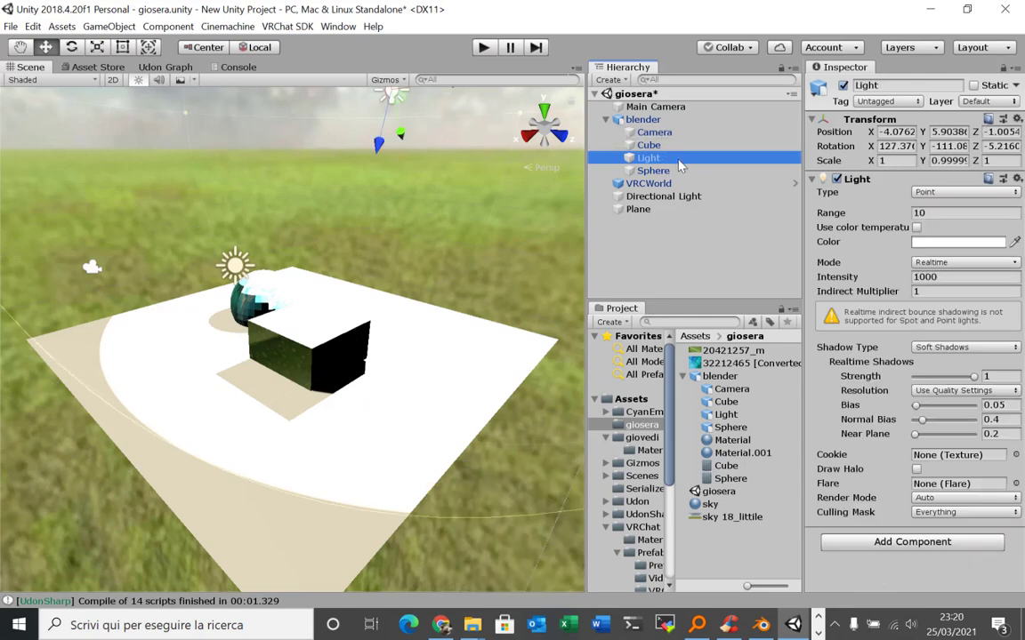
Try deleting the imported Light and dismiss the prefab restructuring warning
right_click(679, 166)
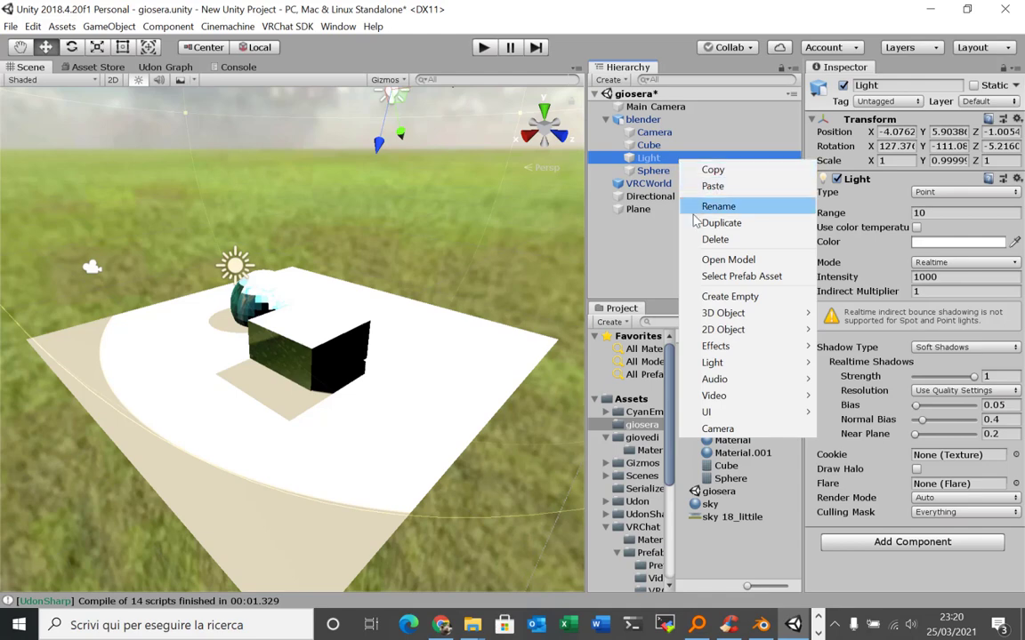
left_click(715, 240)
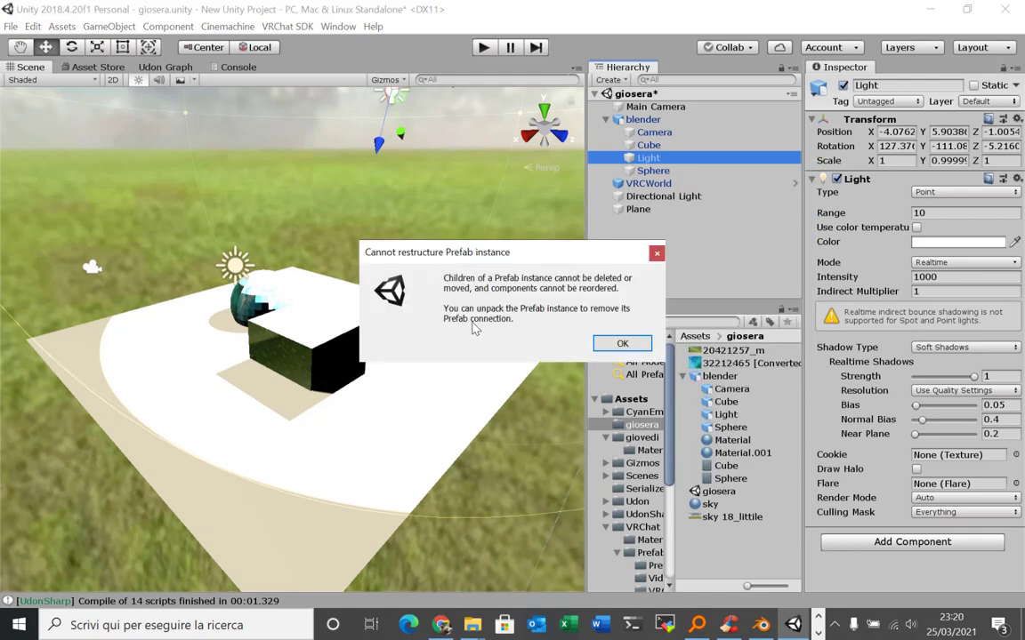
left_click(652, 255)
Unpack the blender prefab so Camera, Cube, Light and Sphere become ordinary objects
left_click(655, 121)
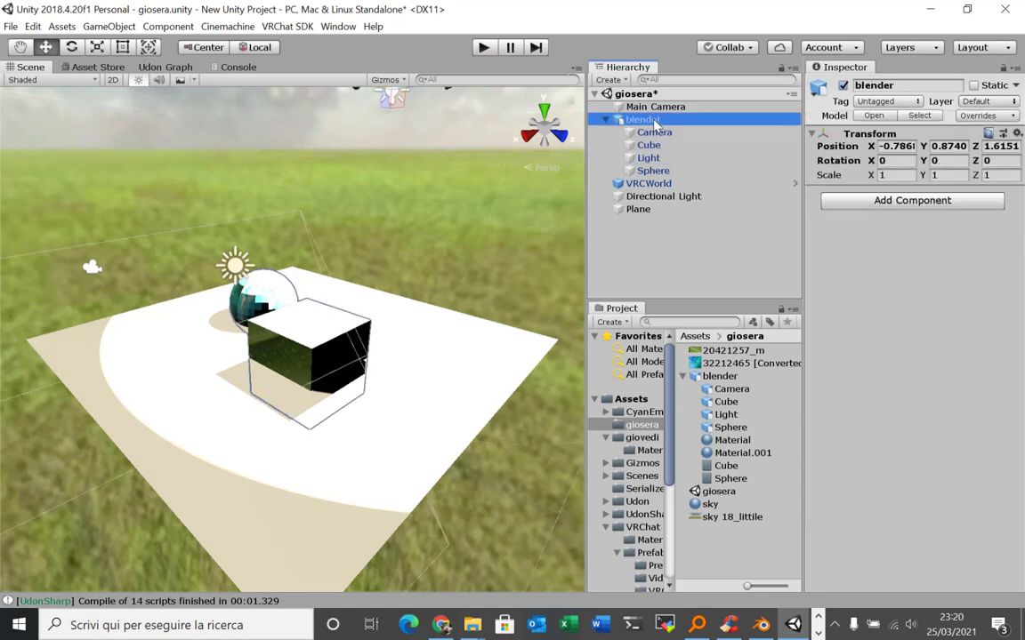
right_click(656, 124)
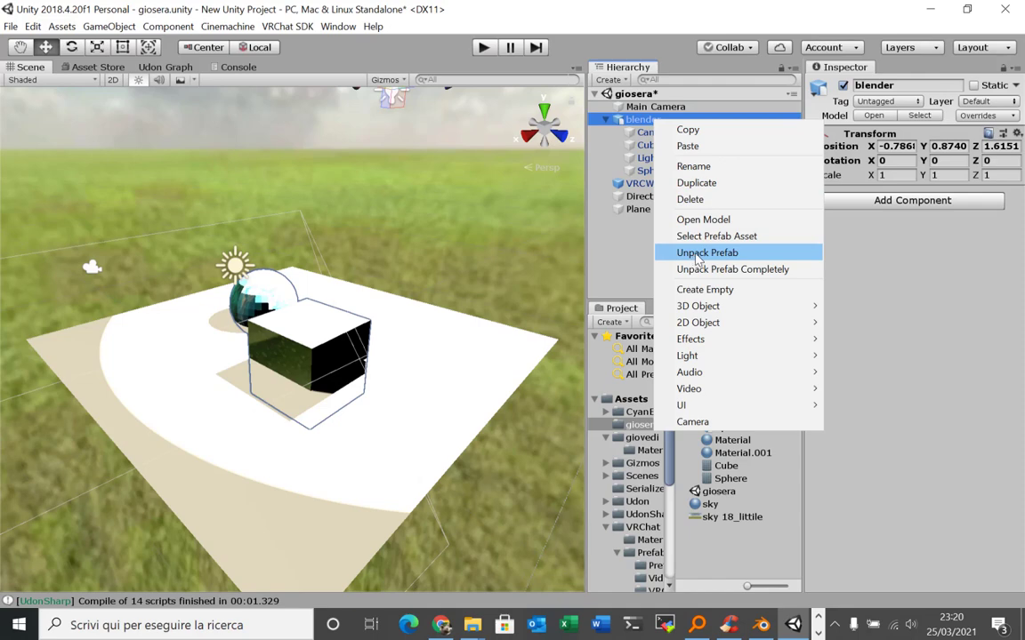
left_click(698, 257)
left_click(654, 134)
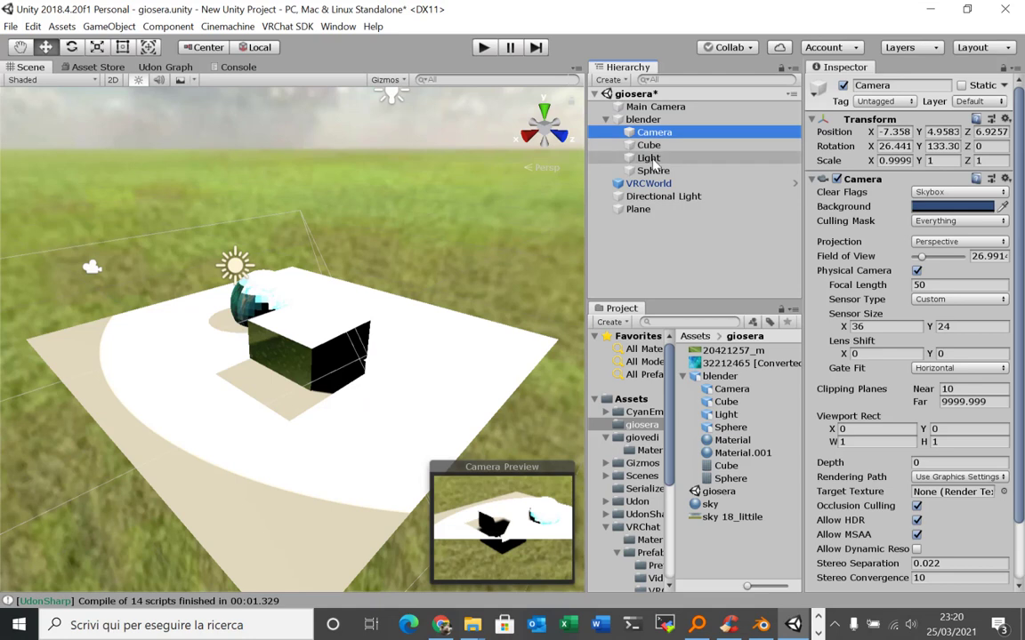
Delete the imported Camera and Light, then raise the blender model to Y 2.01
left_click(652, 158, "ctrl")
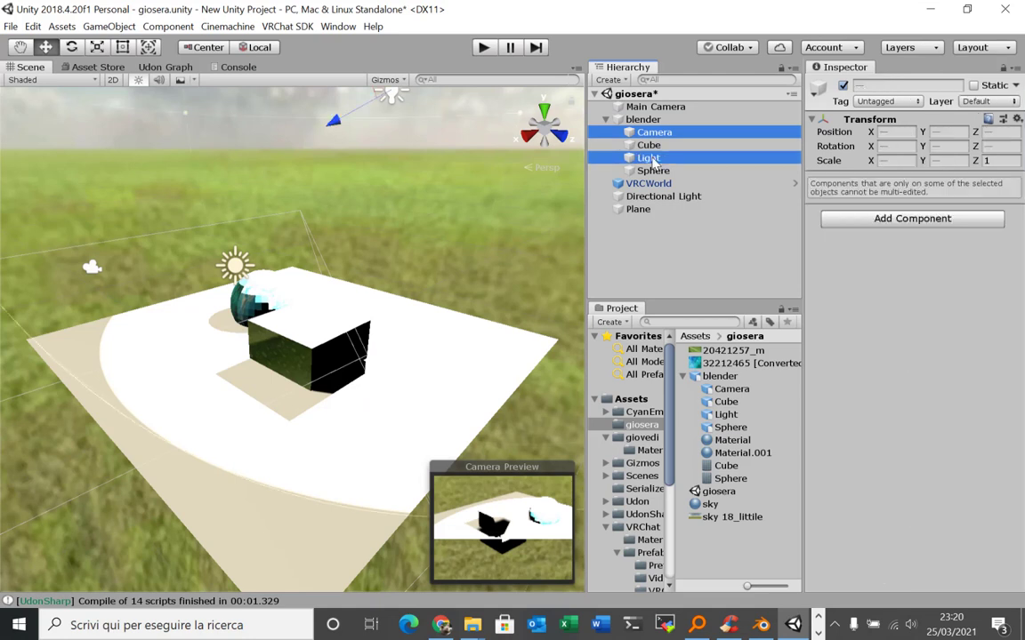
key("Delete")
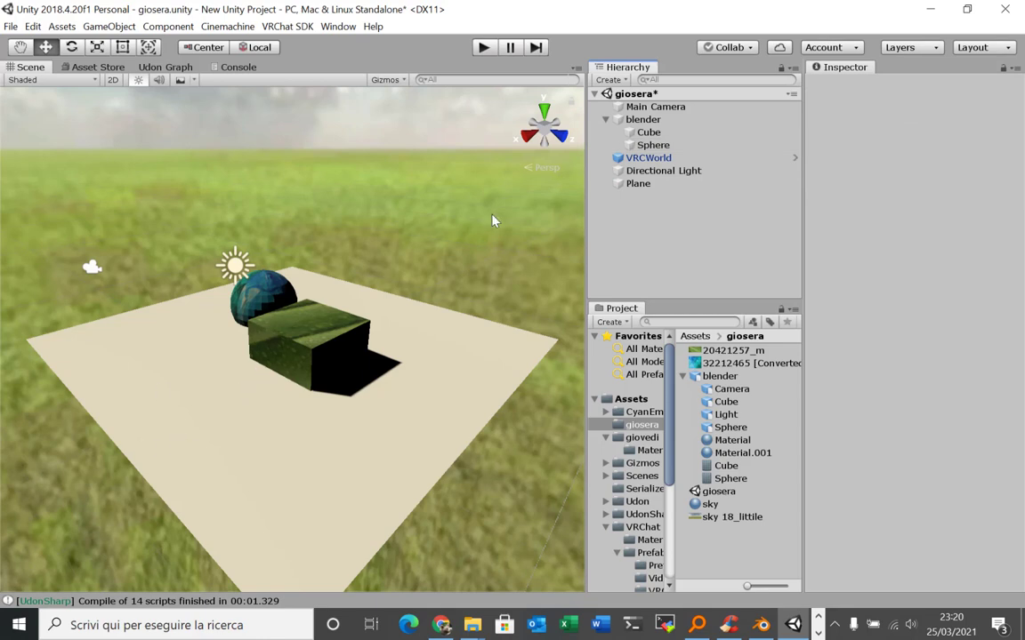
left_click(640, 120)
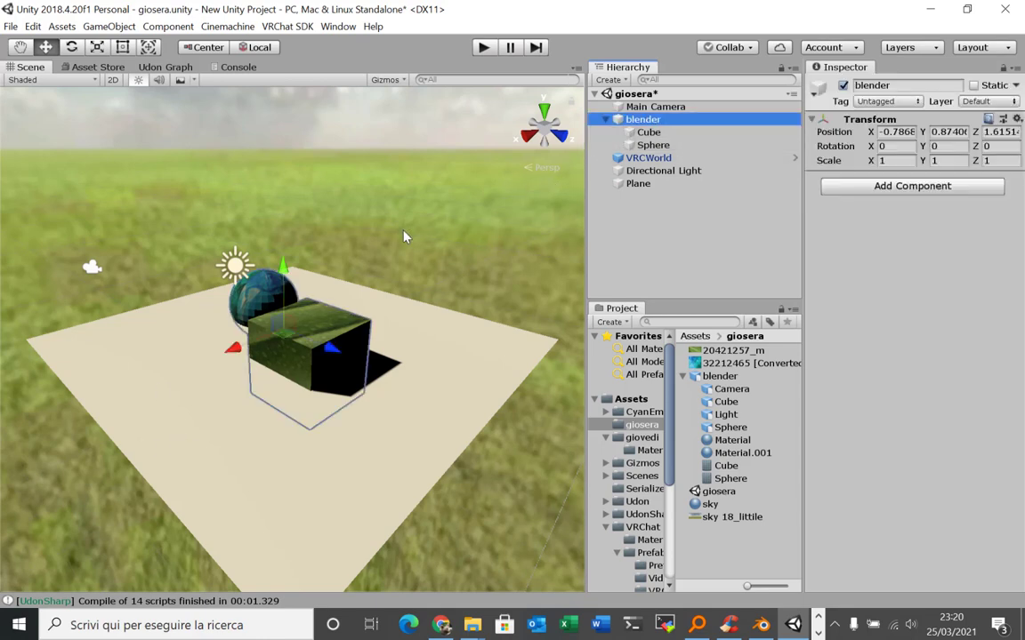
left_click_drag(278, 274, 289, 233)
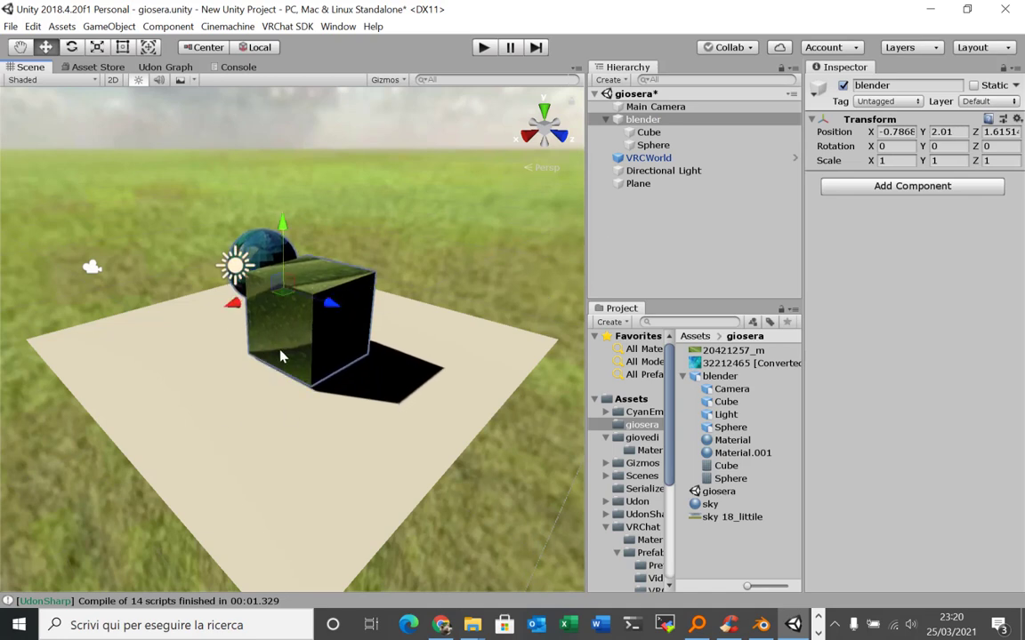
Move VRCWorld along X onto the plane, rotate it, and save the giosera scene
left_click(641, 160)
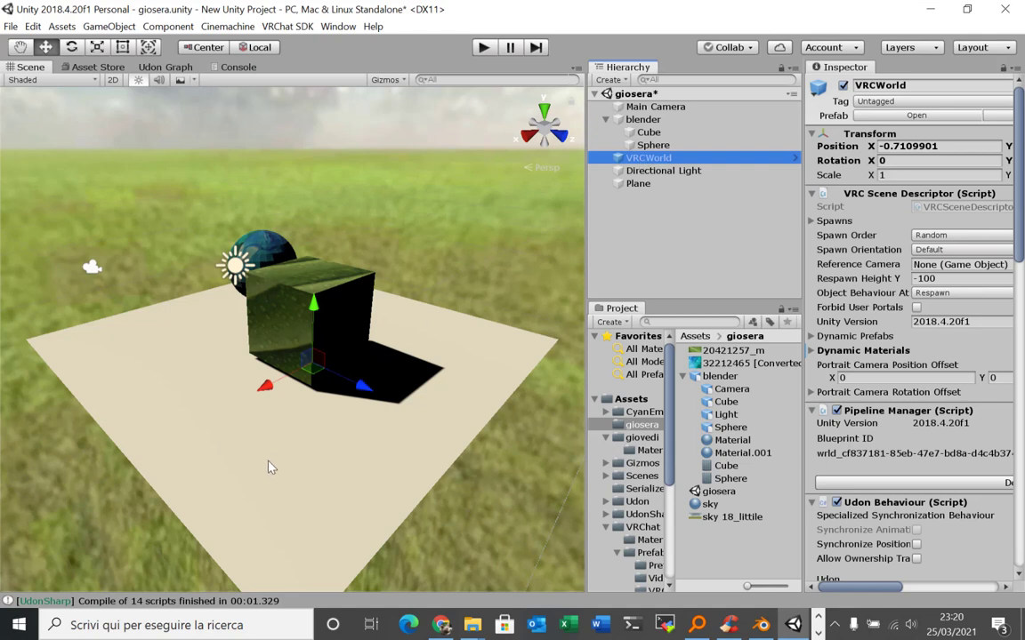
left_click_drag(265, 385, 187, 422)
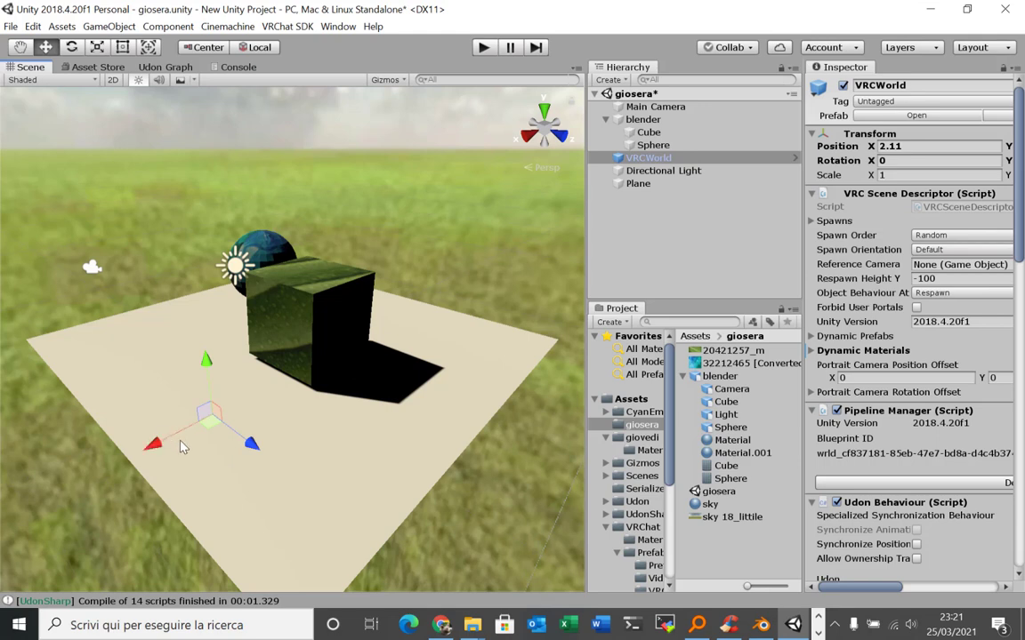
left_click(66, 46)
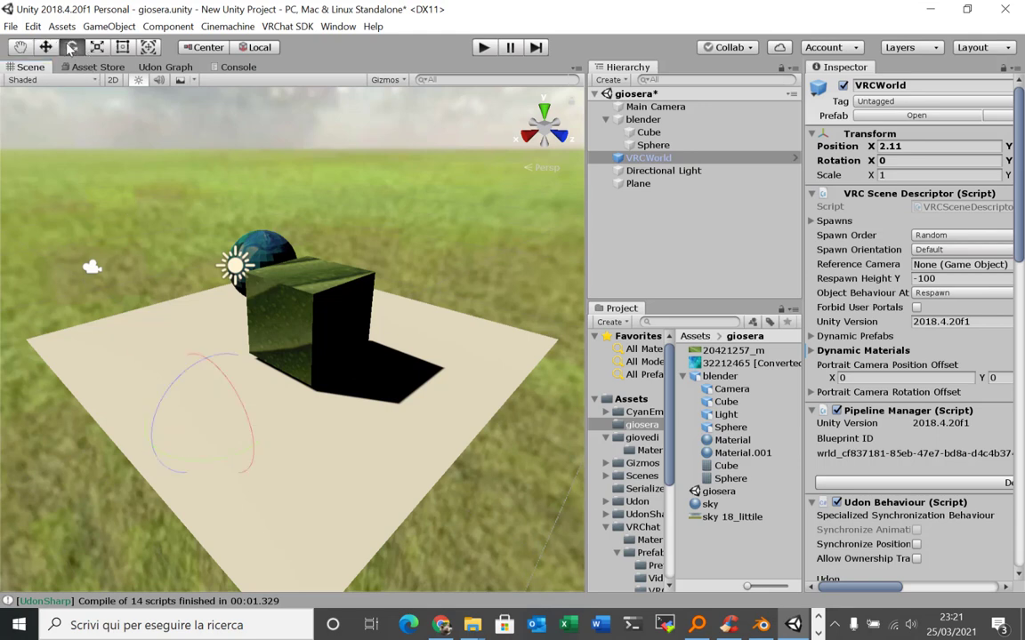
mouse_move(169, 461)
left_mouse_down()
mouse_move(402, 436)
mouse_move(345, 343)
left_mouse_up()
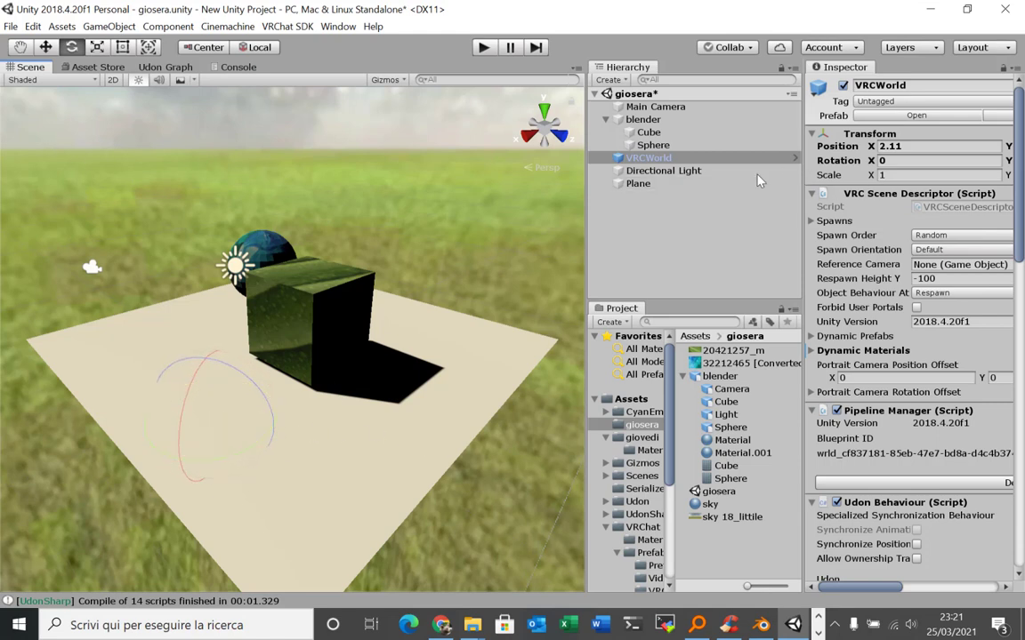
left_click(654, 107)
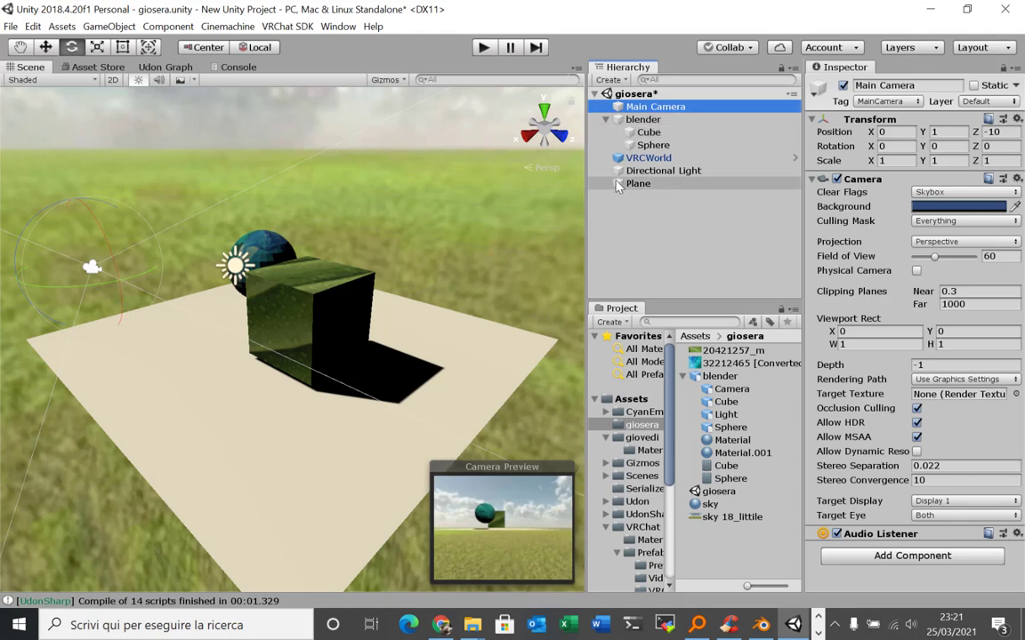
key("ctrl+s")
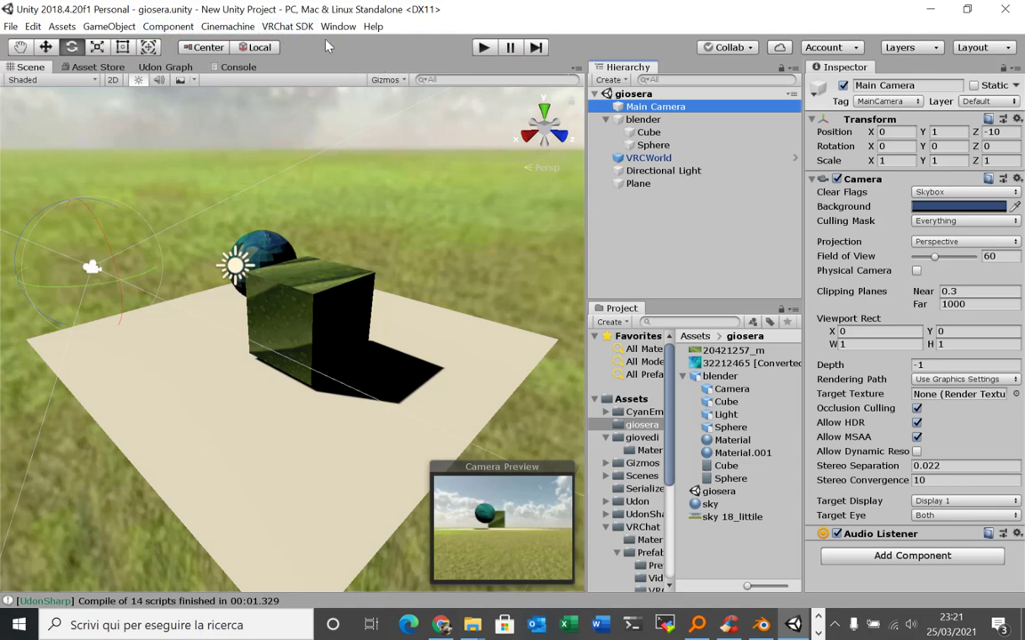
Run Build & Test from the VRChat SDK Control Panel's Builder tab
left_click(279, 29)
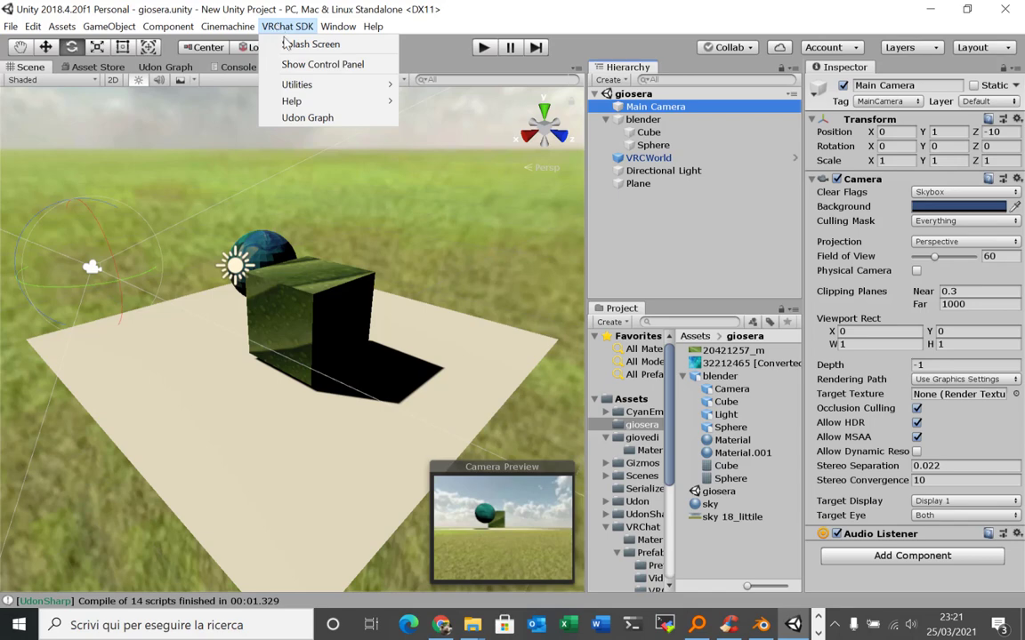
left_click(307, 64)
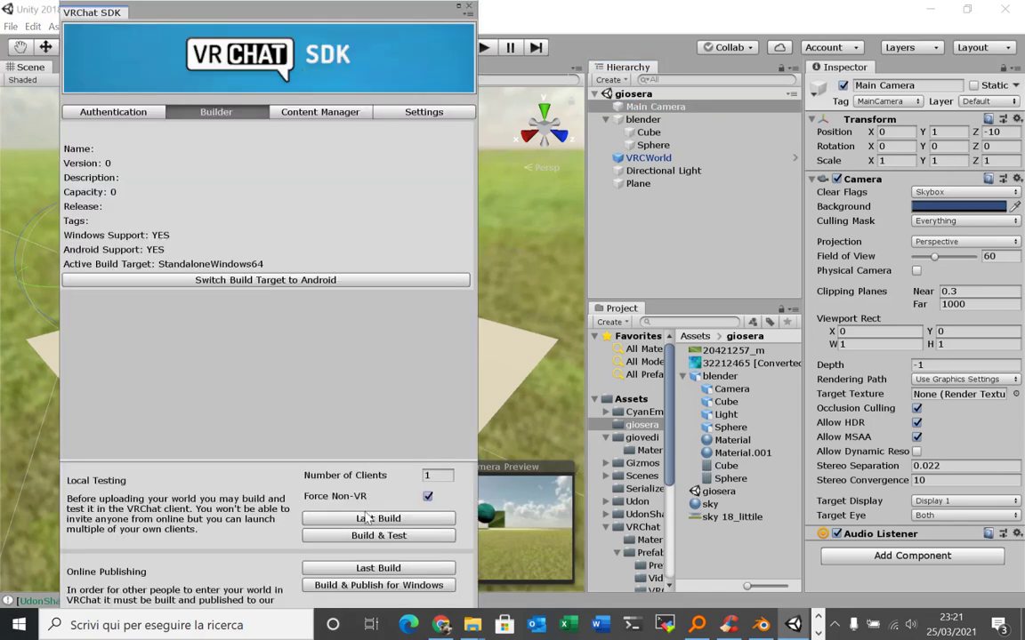
left_click(331, 536)
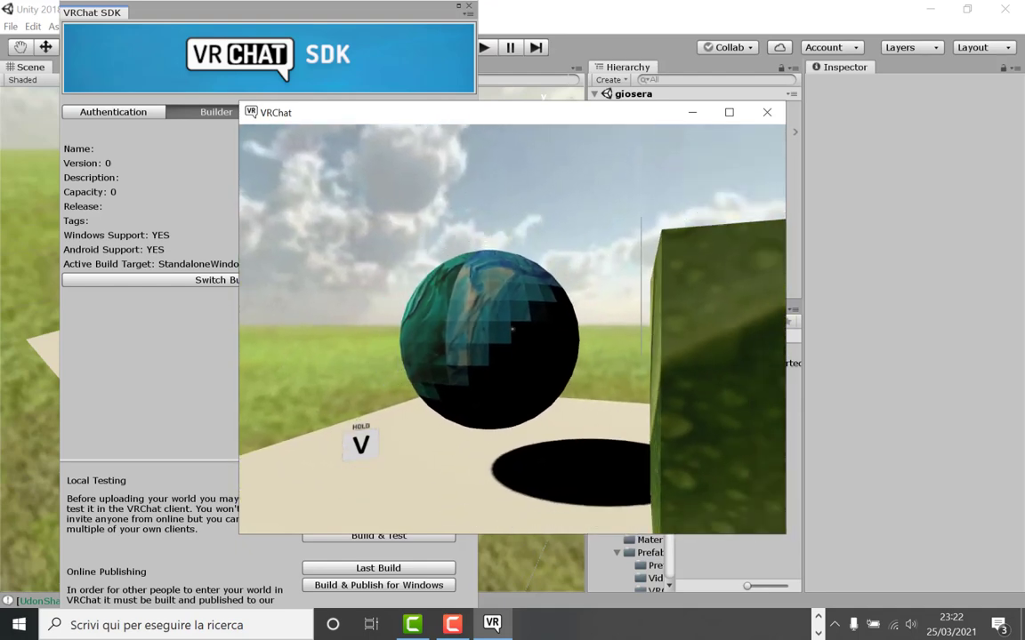
Quit the VRChat test client using EXIT VRCHAT in the quick menu's Settings
key("Escape")
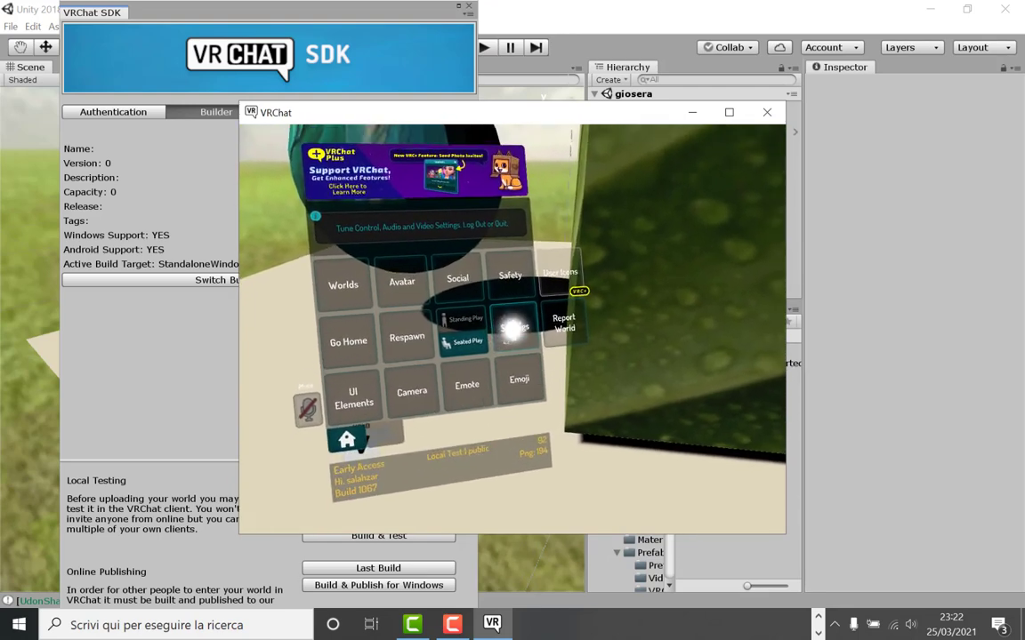
left_click(513, 329)
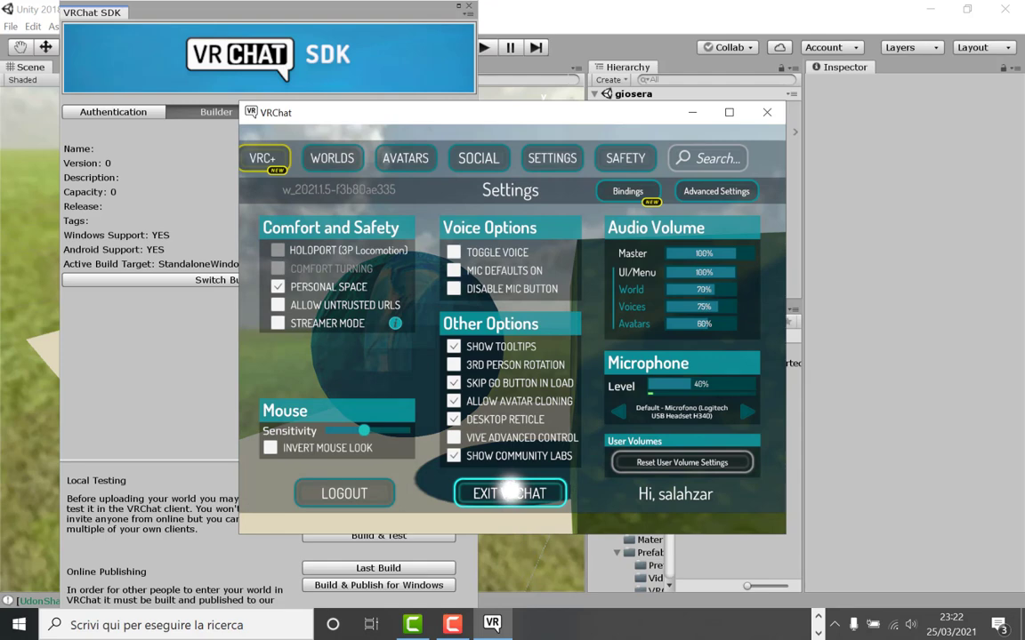
left_click(510, 492)
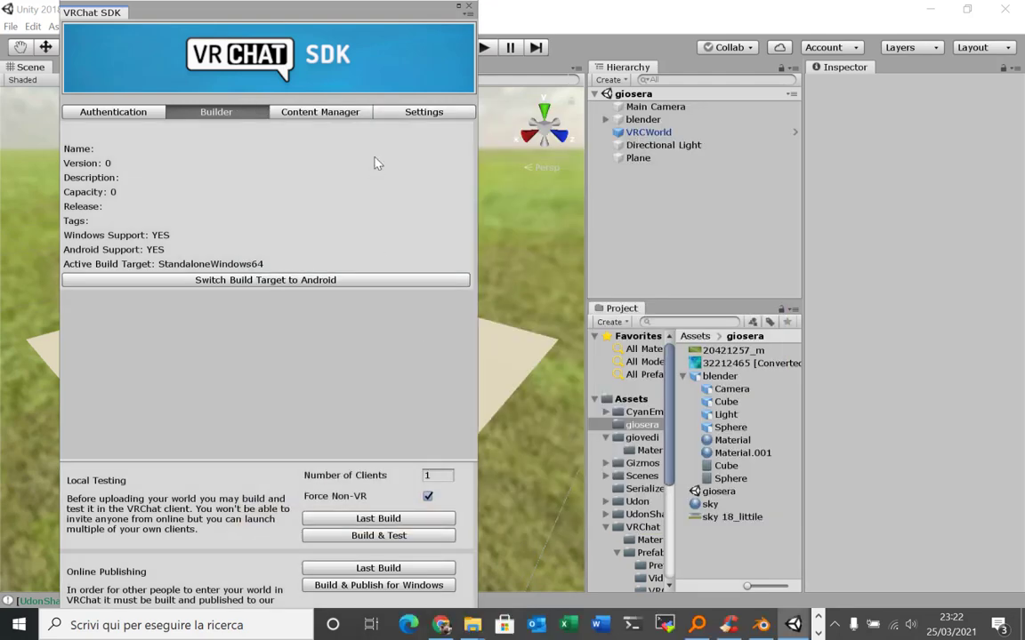
Close the VRChat SDK panel and start play mode in the Unity editor
left_click(470, 7)
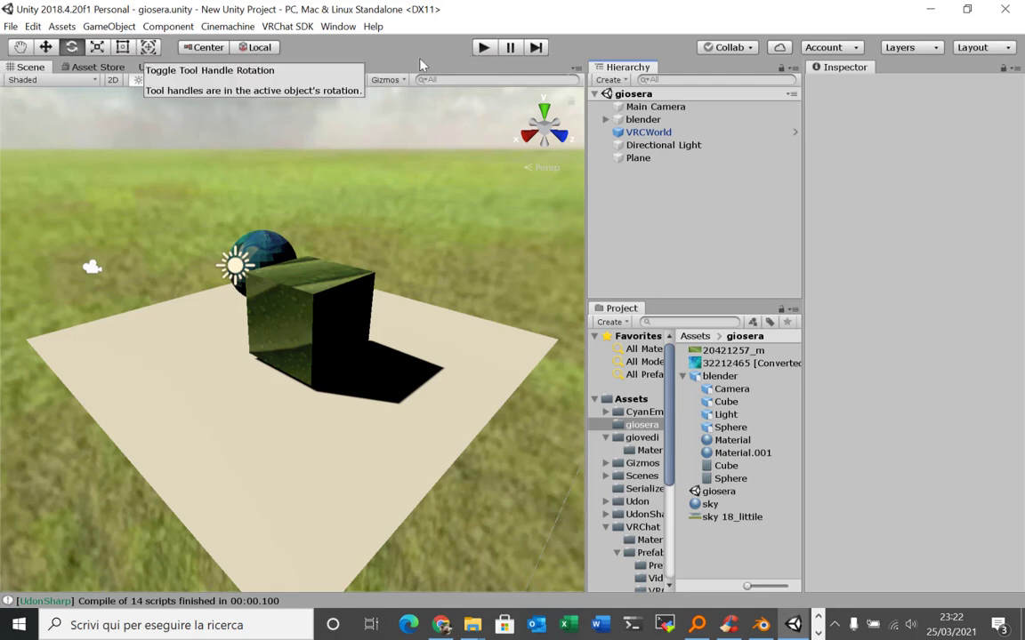
left_click(483, 47)
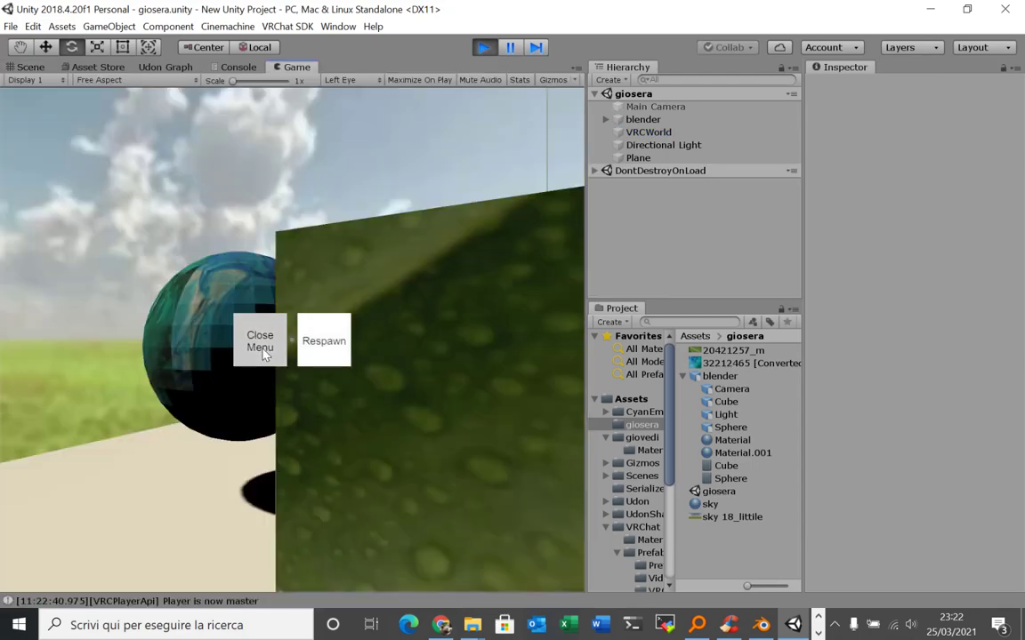
left_click(260, 351)
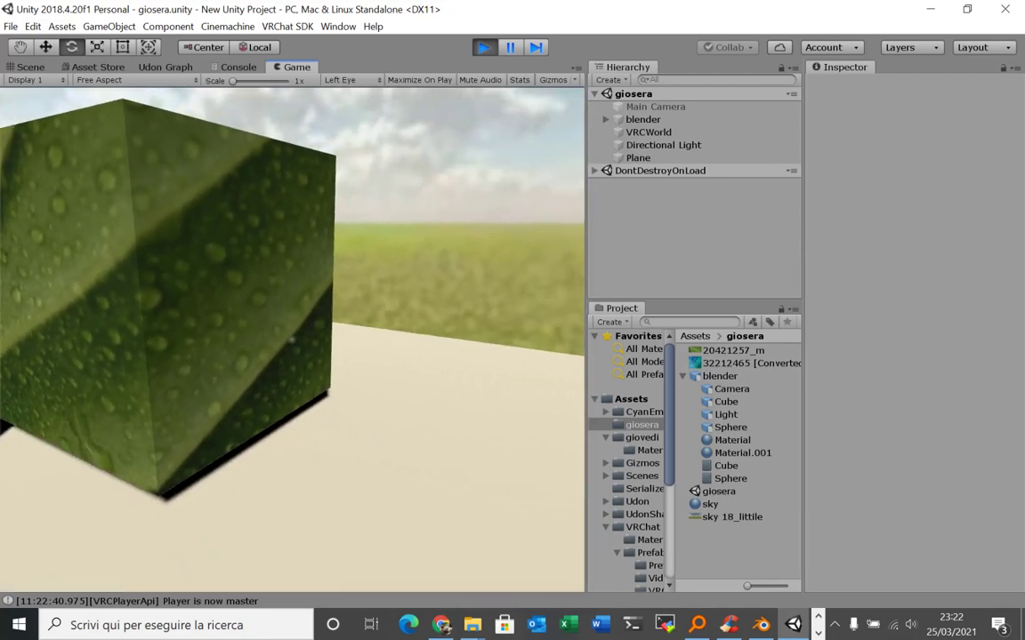
Walk toward the sphere and past the green cube with W, S and A, then stop playing
key("w")
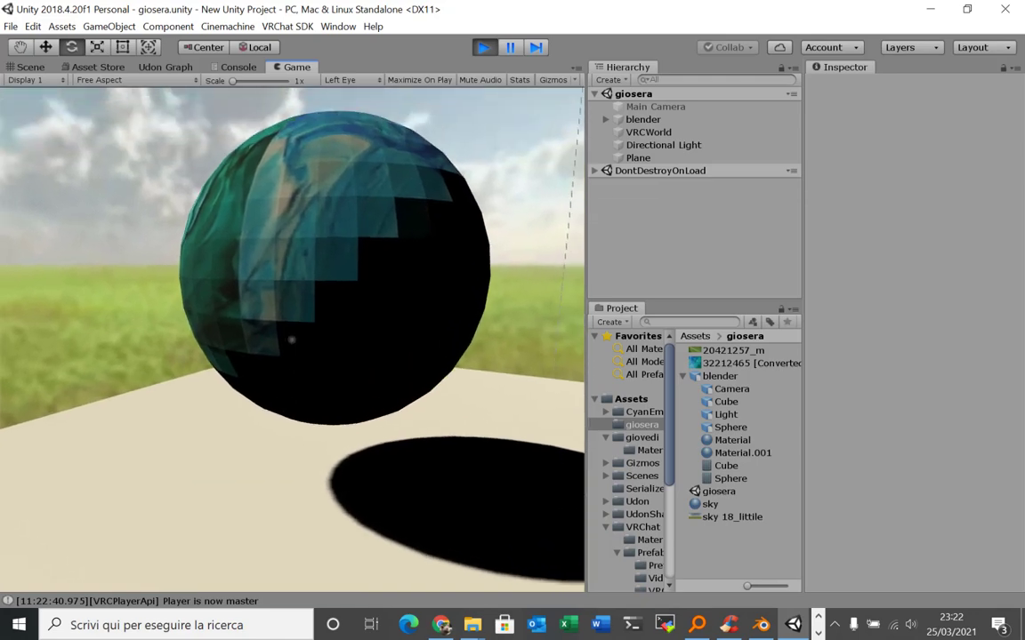
key("s")
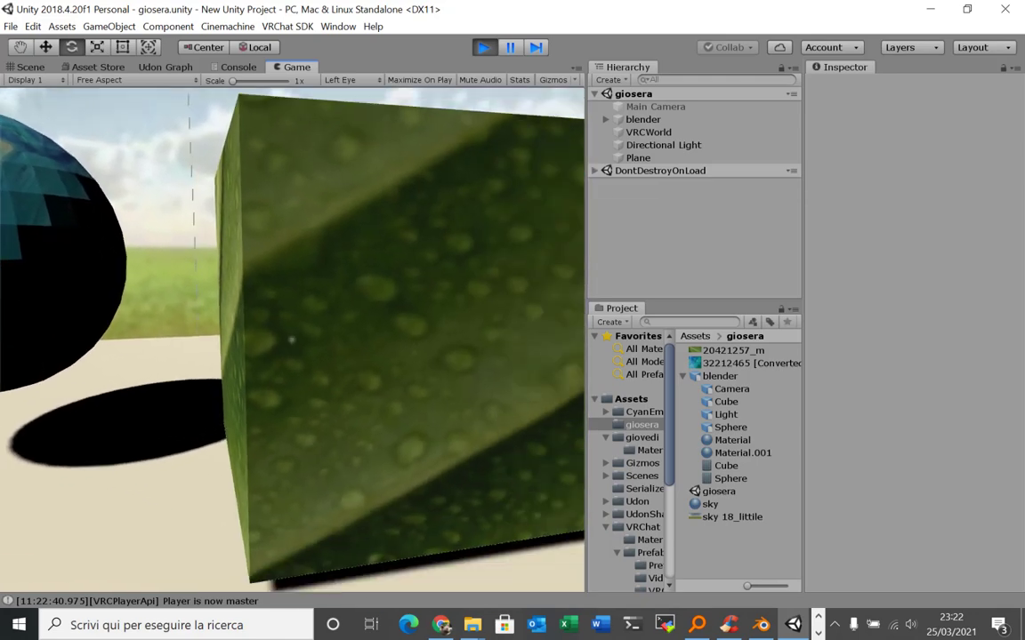
key("a")
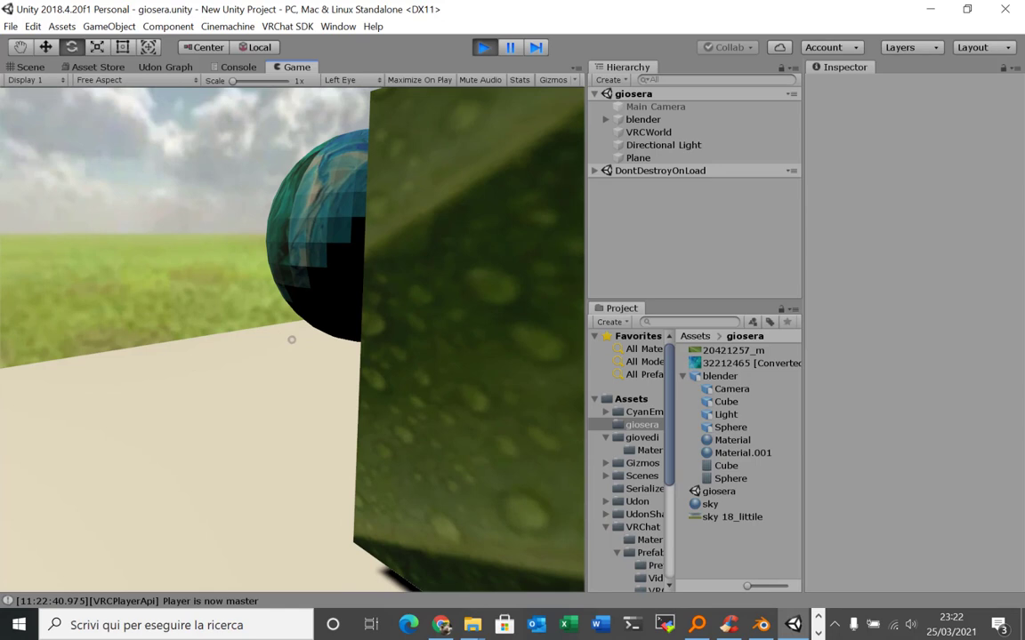
key("Escape")
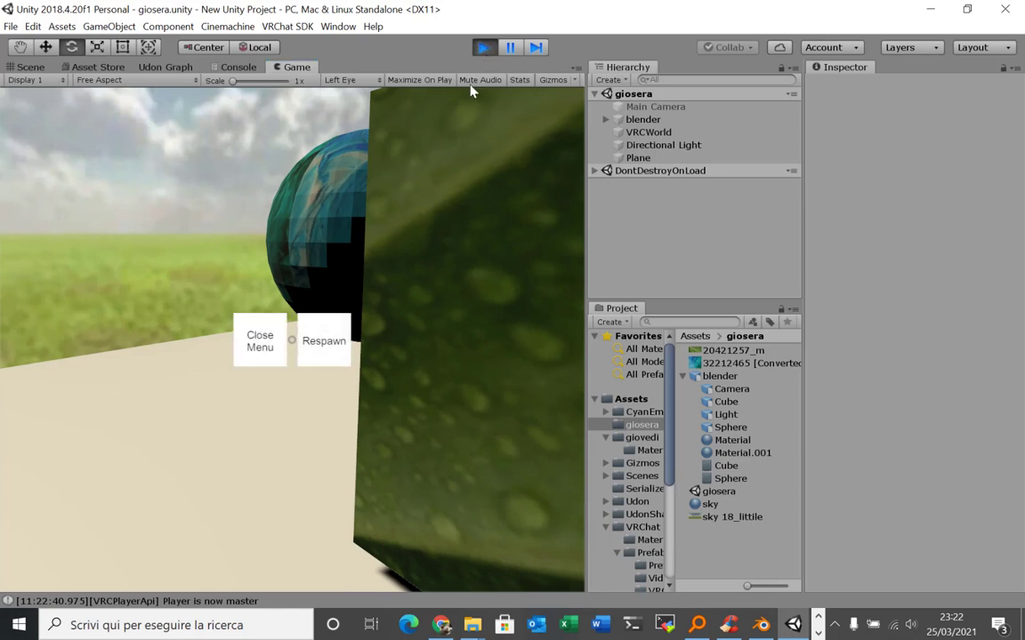
left_click(483, 47)
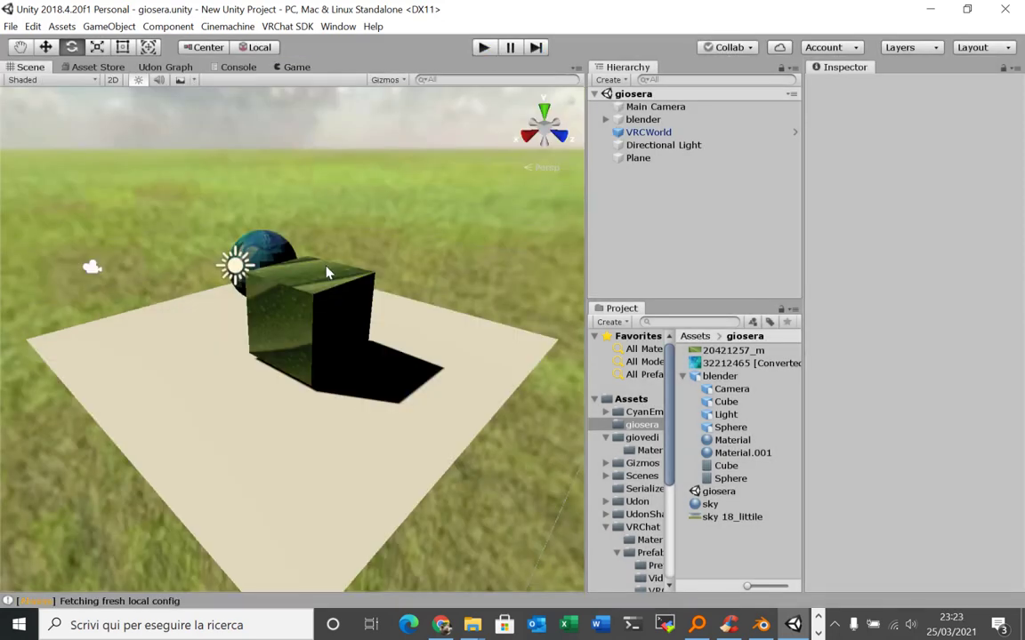